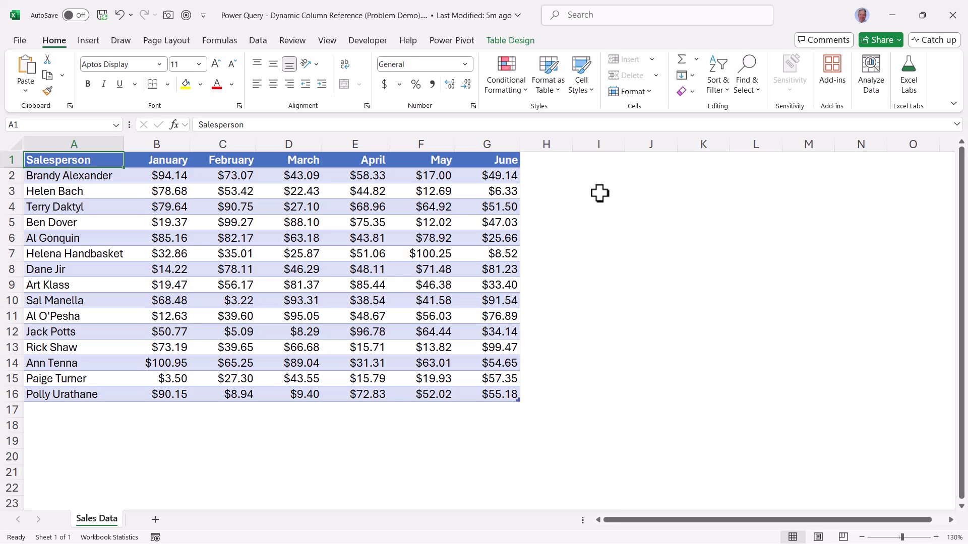
# - Load the sales table into Power Query Editor as the SalesData query
pyautogui.moveTo(600, 159); pyautogui.dragTo(655, 400)
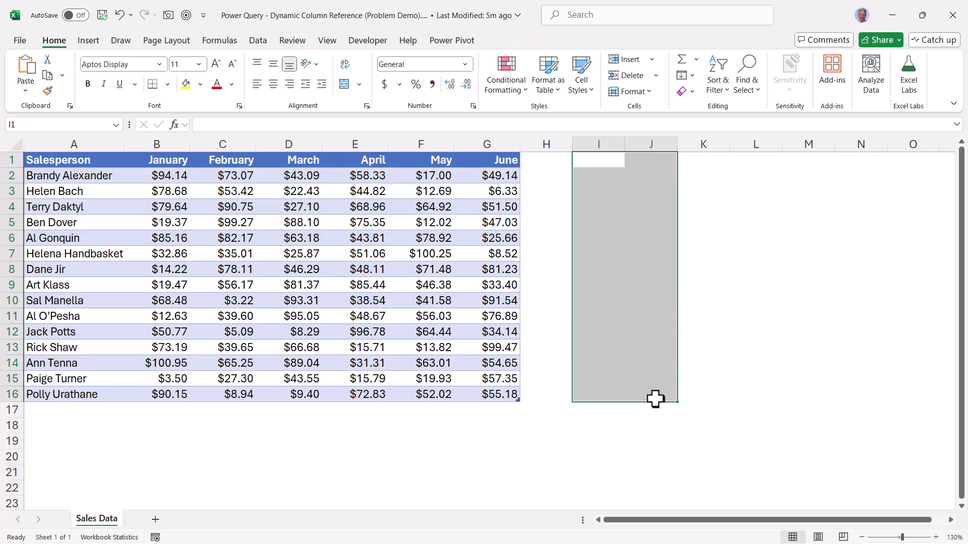
pyautogui.click(312, 251)
pyautogui.click(258, 40)
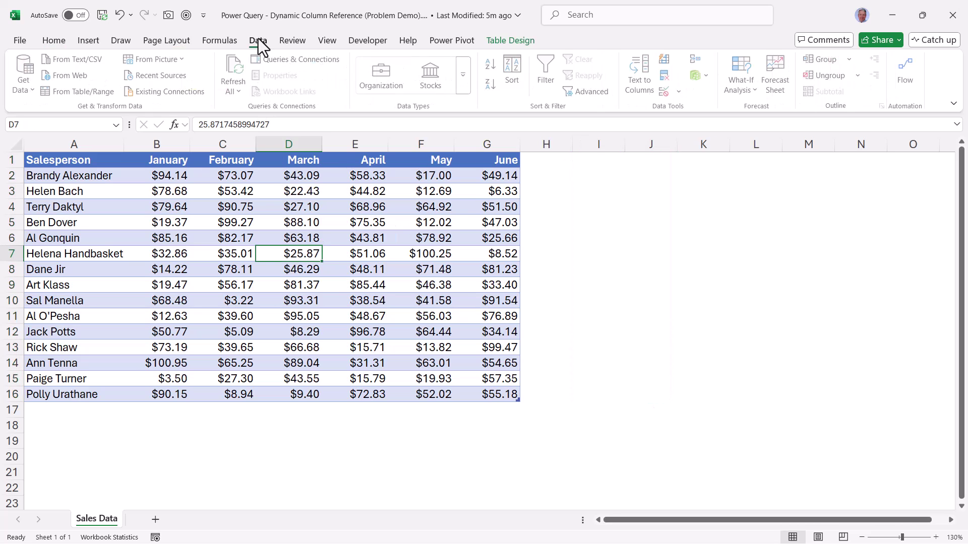
pyautogui.click(82, 90)
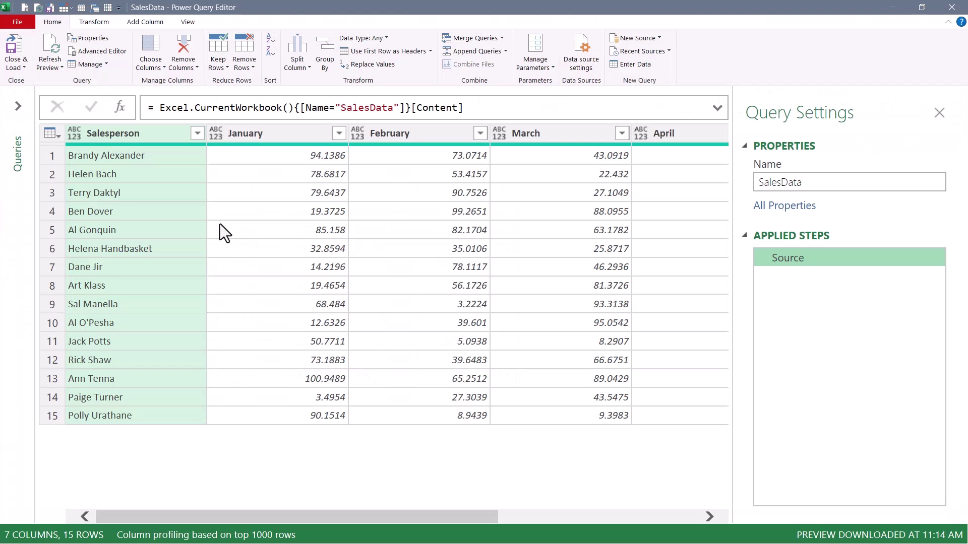
# - Add an Average column computed across the January through June columns
pyautogui.click(257, 134)
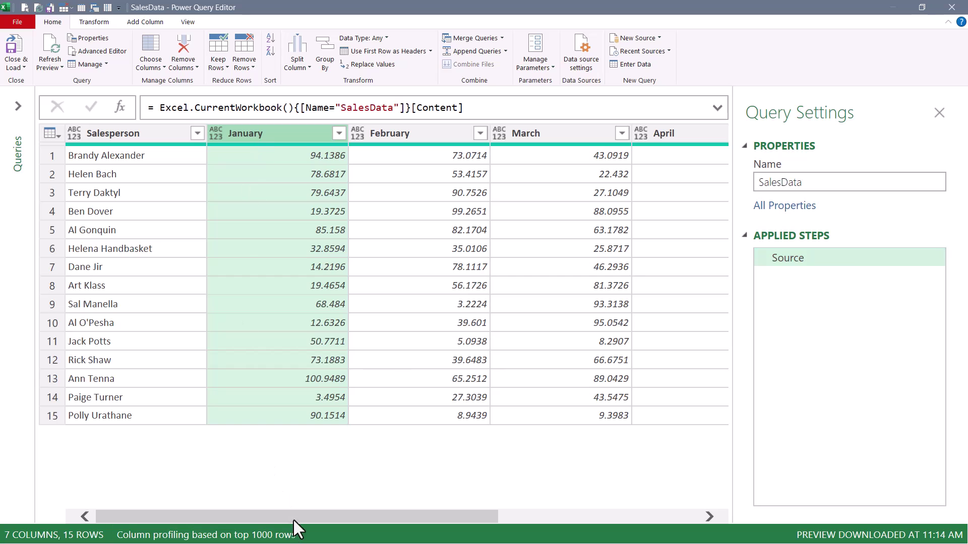
pyautogui.moveTo(295, 519); pyautogui.dragTo(572, 513)
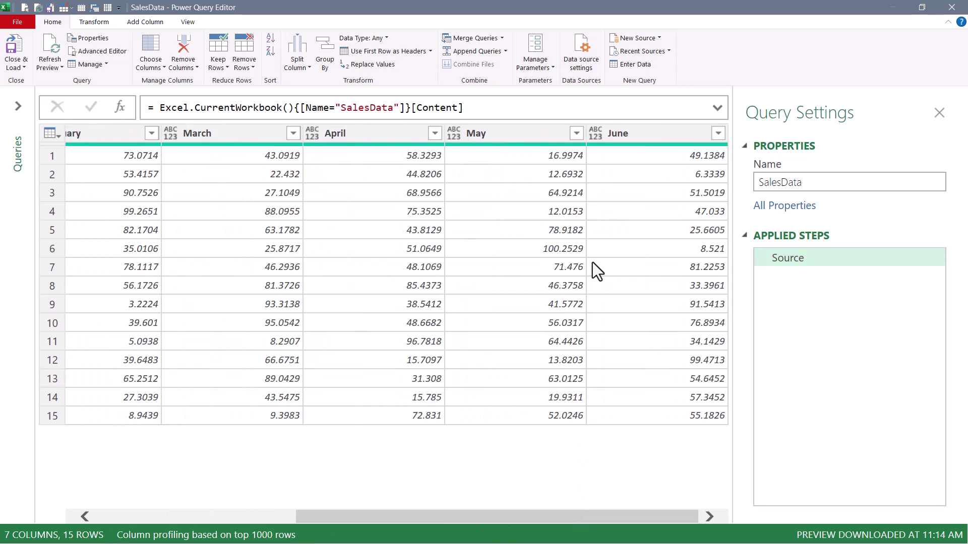
pyautogui.keyDown('shift'); pyautogui.click(627, 131); pyautogui.keyUp('shift')
pyautogui.click(149, 21)
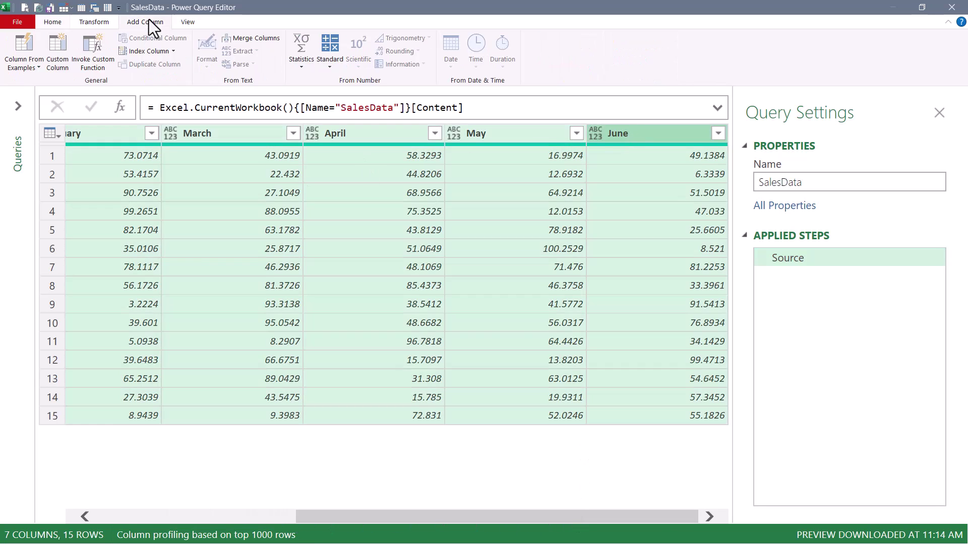
pyautogui.click(303, 45)
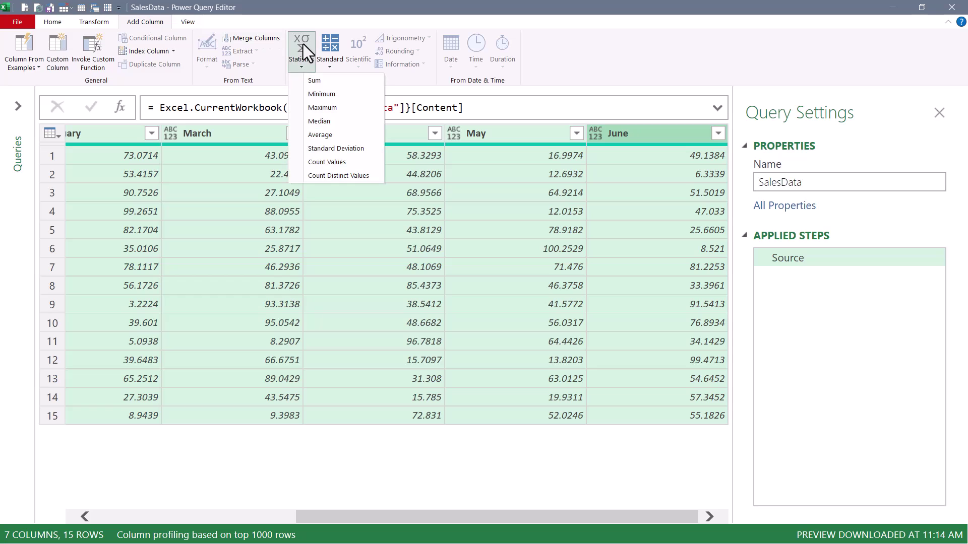
pyautogui.click(313, 135)
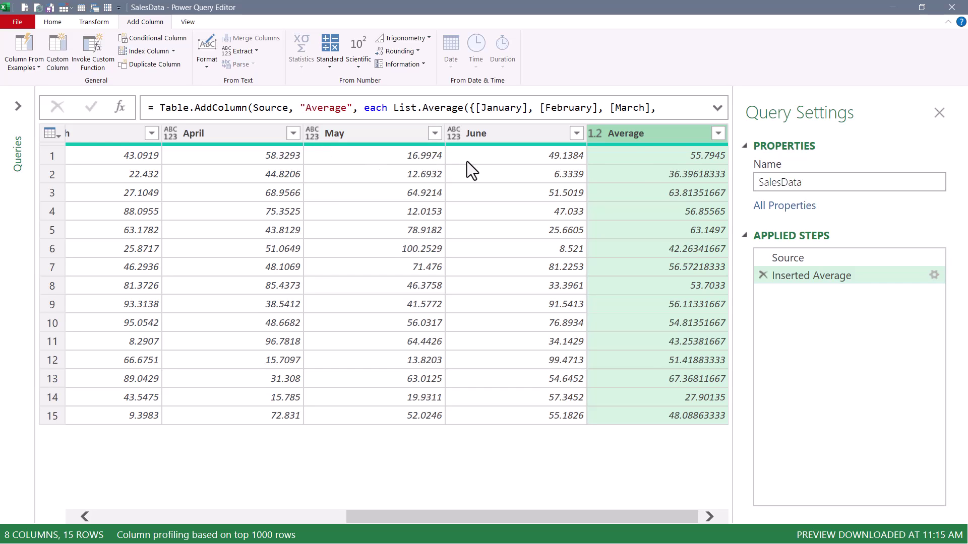
# - Select the Salesperson and Average columns together
pyautogui.hscroll(-5, 393, 516)
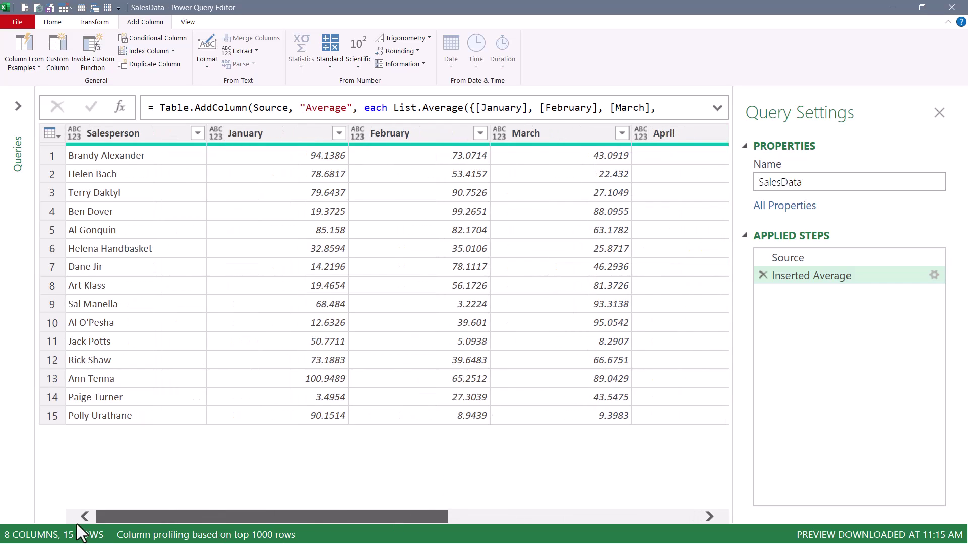
pyautogui.click(112, 135)
pyautogui.moveTo(282, 517); pyautogui.dragTo(668, 511)
pyautogui.keyDown('ctrl'); pyautogui.click(655, 131); pyautogui.keyUp('ctrl')
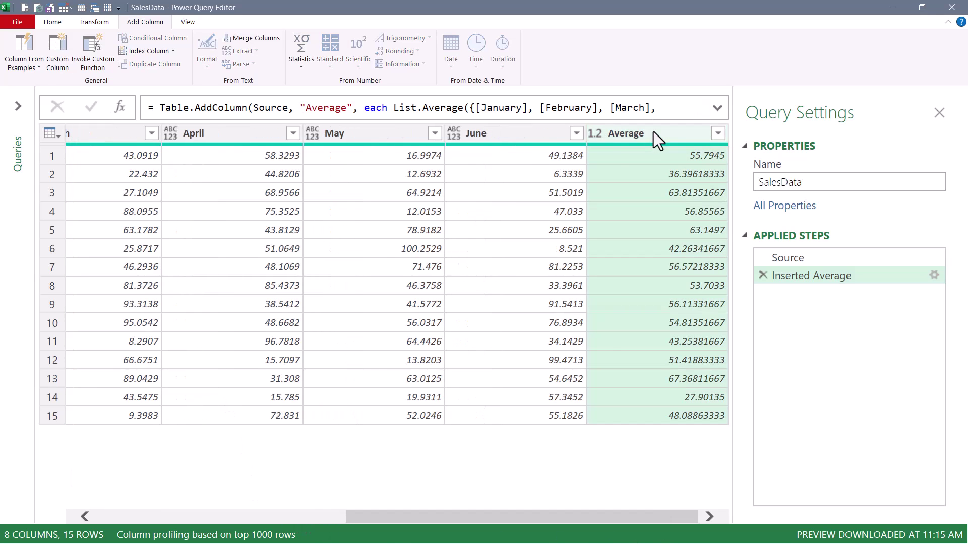
# - Keep only Salesperson and Average, typed as Text and Currency respectively
pyautogui.rightClick(653, 132)
pyautogui.click(578, 155)
pyautogui.click(74, 134)
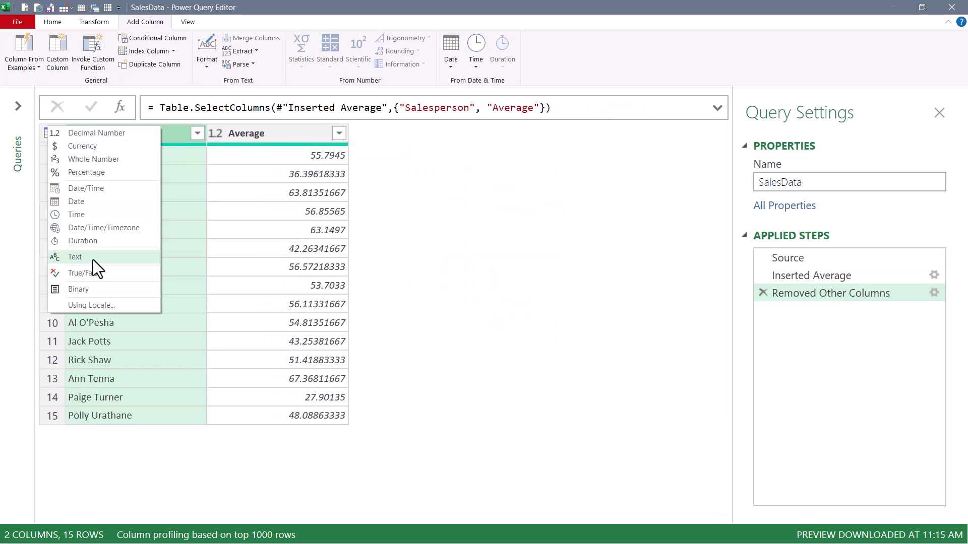
pyautogui.click(92, 258)
pyautogui.click(214, 134)
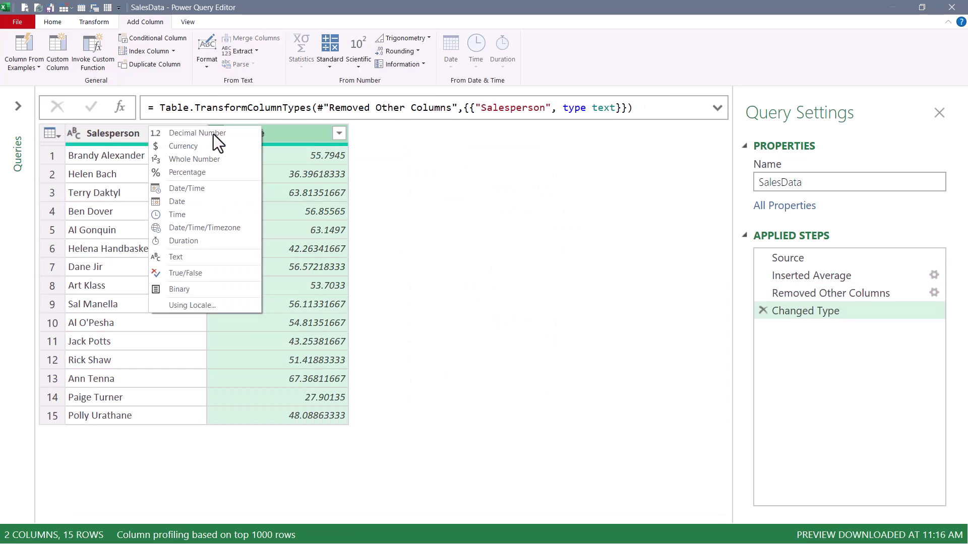
pyautogui.click(191, 147)
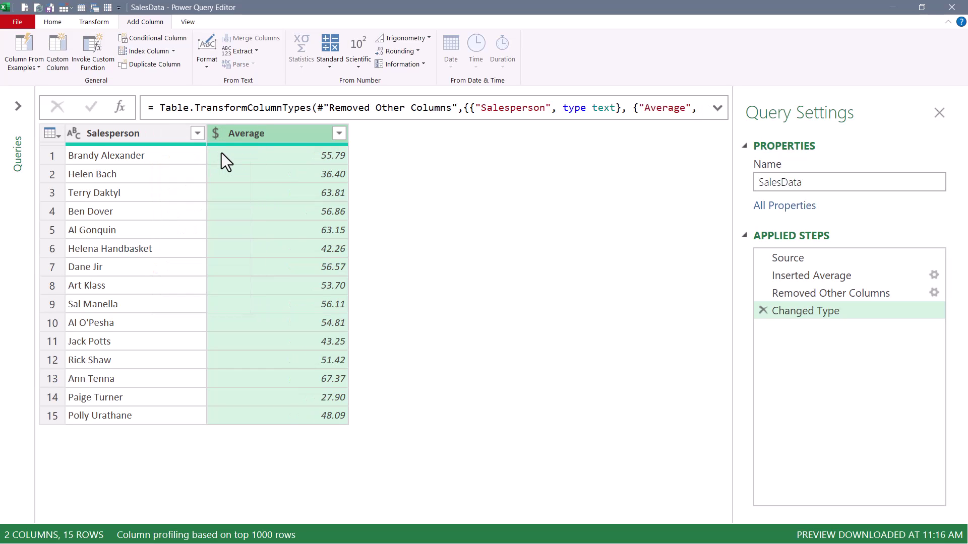
# - Round the Average column to 2 decimal places
pyautogui.rightClick(275, 133)
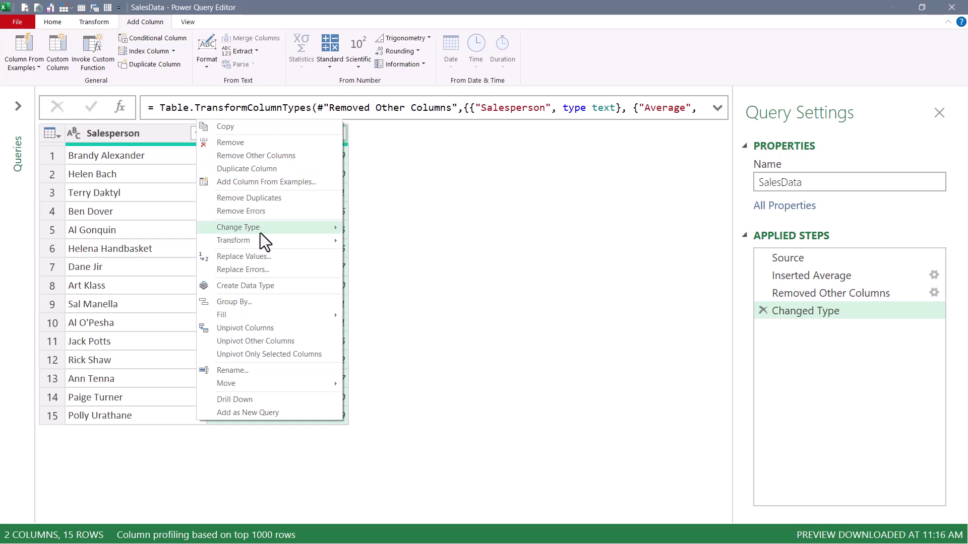
pyautogui.moveTo(258, 241)
pyautogui.moveTo(360, 238)
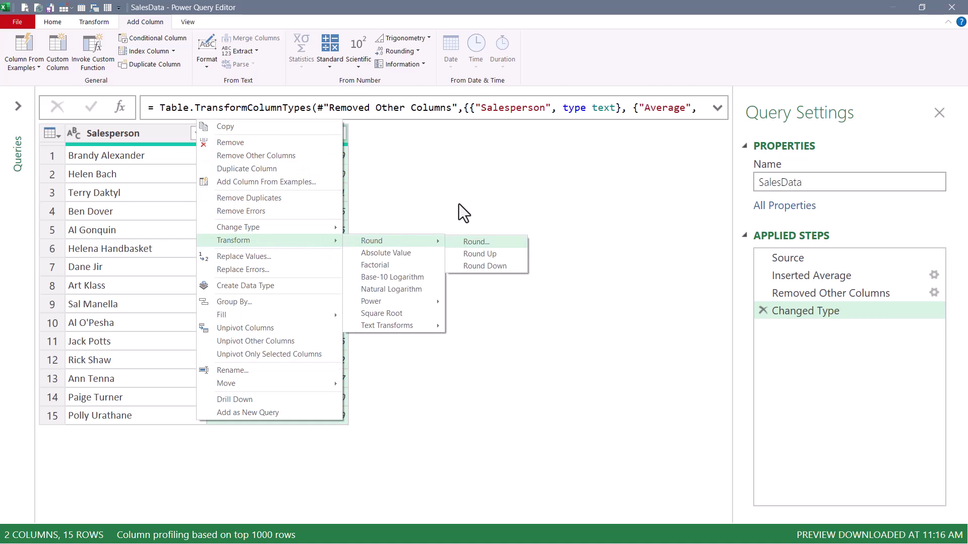
pyautogui.click(460, 242)
pyautogui.write('2')
pyautogui.press('Return')
pyautogui.click(52, 22)
pyautogui.click(17, 65)
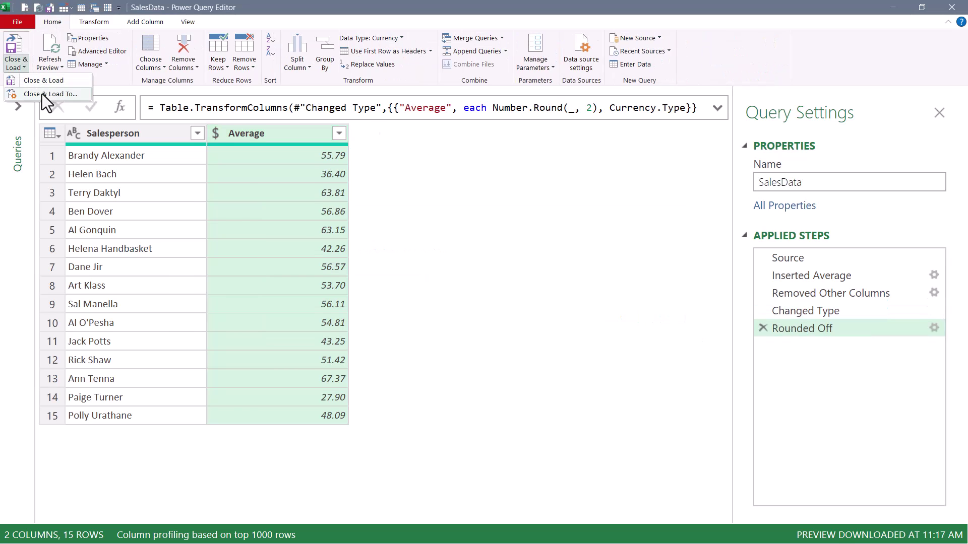
# - Load the query results as a table starting at cell K1
pyautogui.click(43, 94)
pyautogui.click(715, 163)
pyautogui.press('Return')
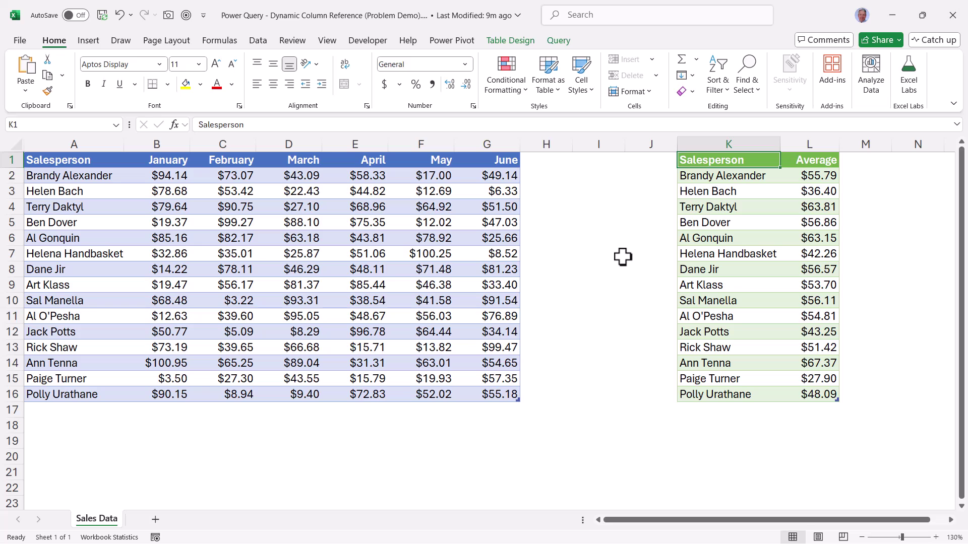
# - Add a July header in H1 and fill H2:H16 with 10000
pyautogui.click(538, 159)
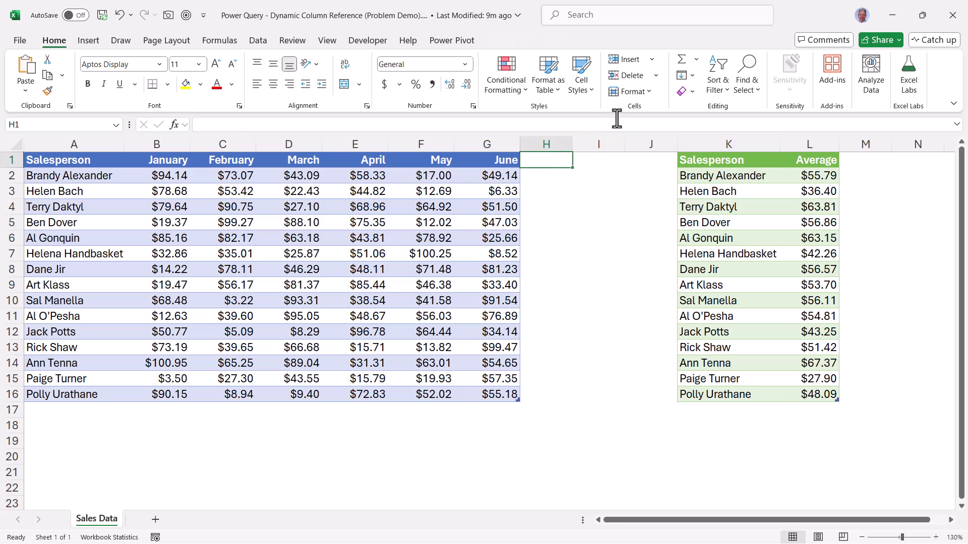
pyautogui.write('July')
pyautogui.press('Return')
pyautogui.moveTo(558, 173); pyautogui.dragTo(577, 392)
pyautogui.write('10000')
pyautogui.hotkey('ctrl', 'Return')
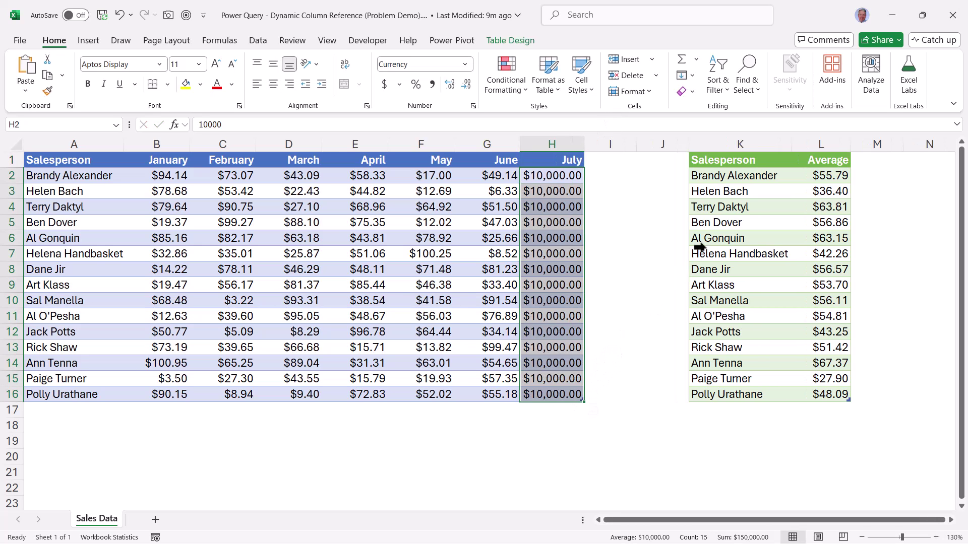
# - Refresh the Salesperson/Average results table
pyautogui.click(721, 242)
pyautogui.rightClick(722, 246)
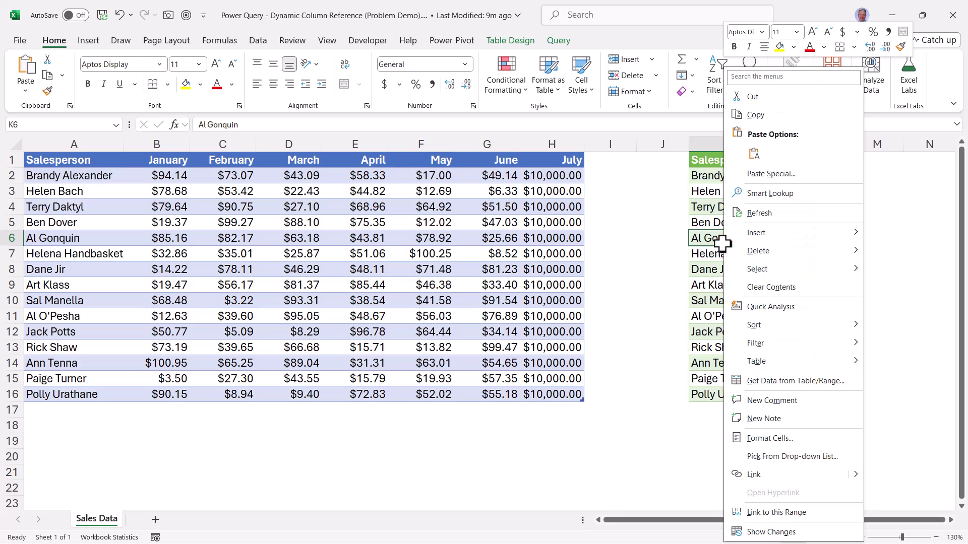
pyautogui.click(737, 217)
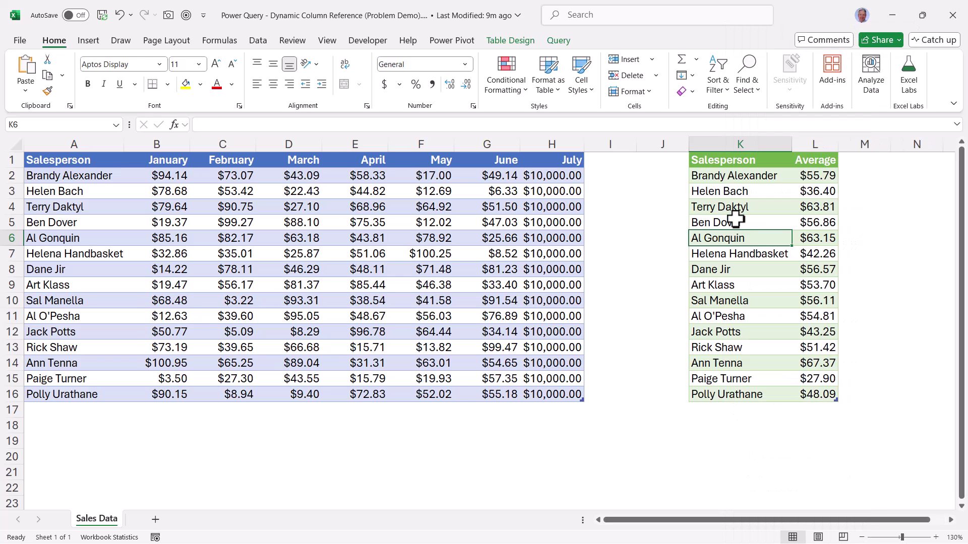
# - Change the July values in H2:H16 to 1 and refresh the results table again
pyautogui.moveTo(552, 176); pyautogui.dragTo(557, 394)
pyautogui.hotkey('ctrl', 'z')
pyautogui.click(822, 254)
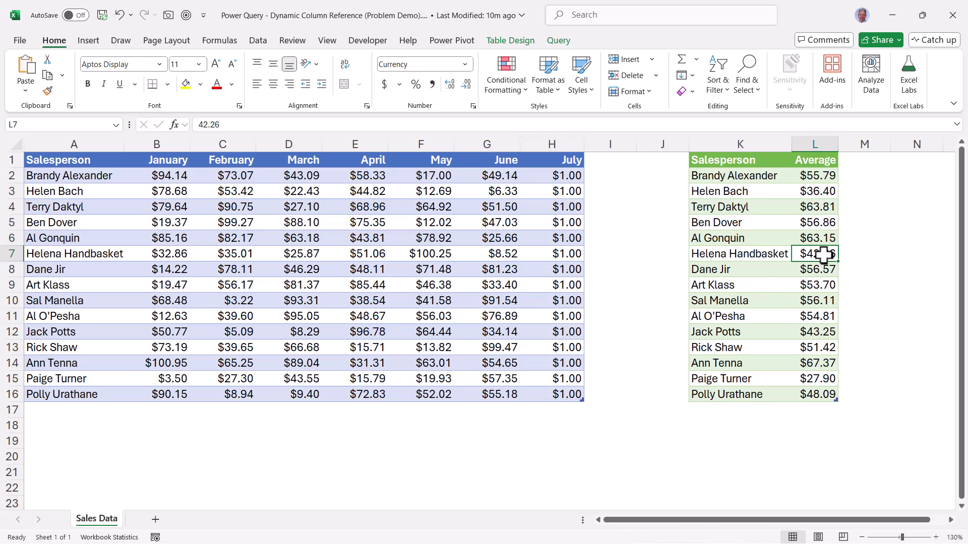
pyautogui.rightClick(822, 255)
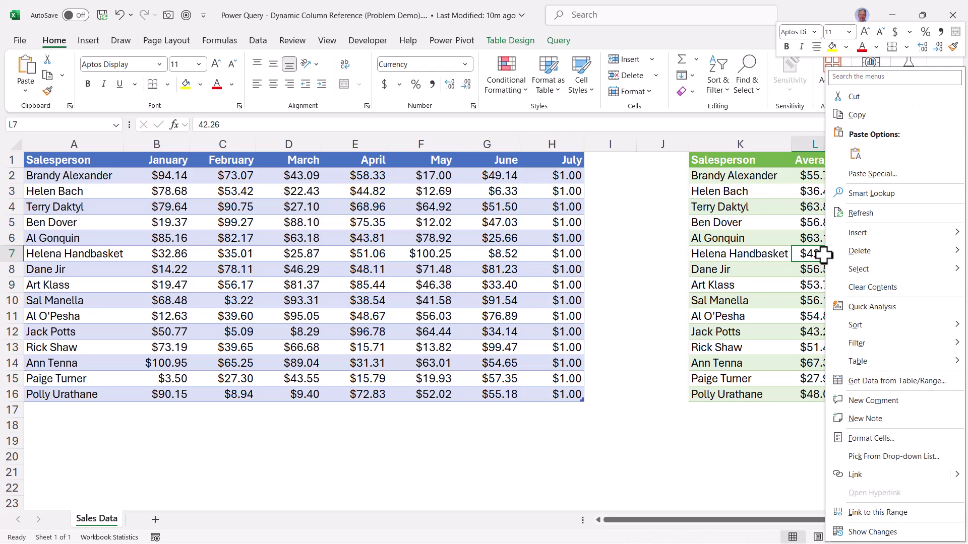
pyautogui.click(861, 216)
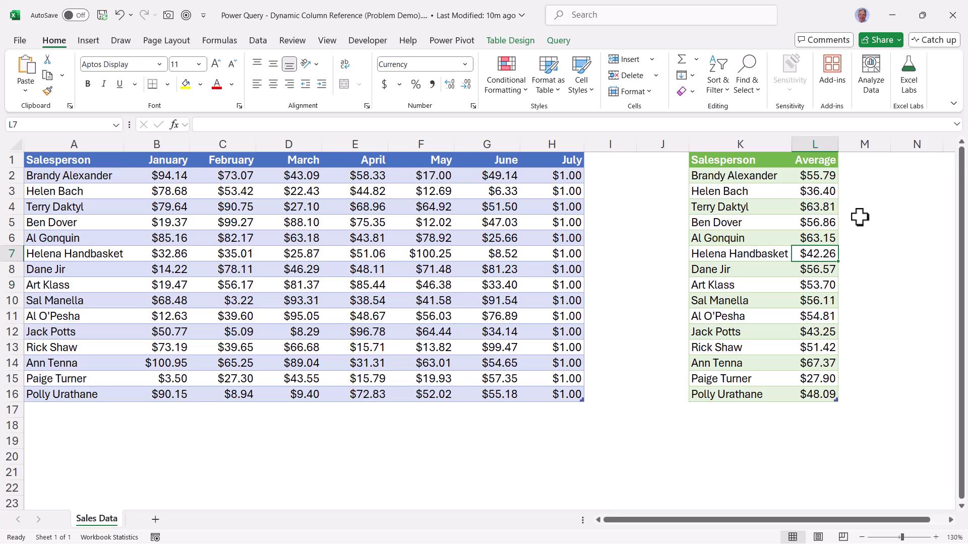
# - Open the SalesData query for editing from Queries & Connections
pyautogui.click(257, 41)
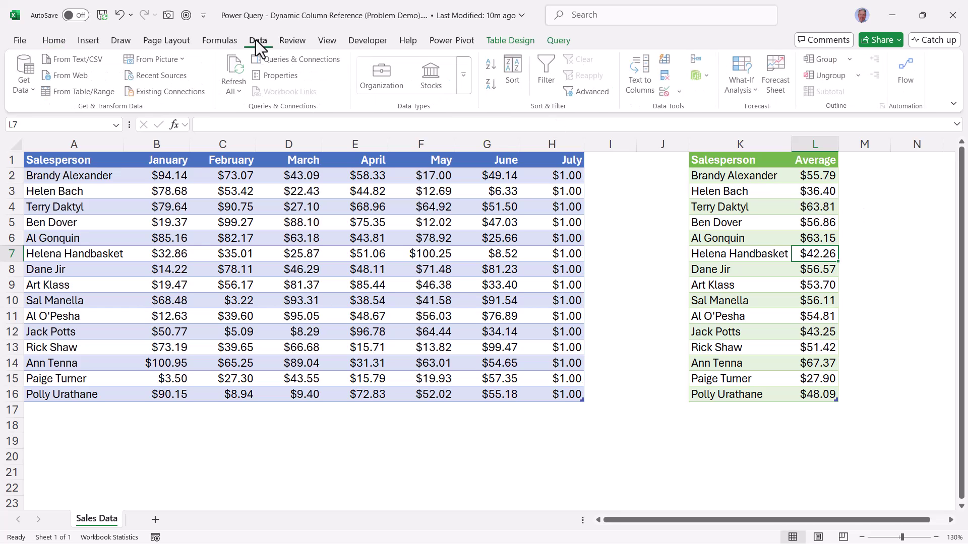
pyautogui.click(277, 63)
pyautogui.rightClick(827, 220)
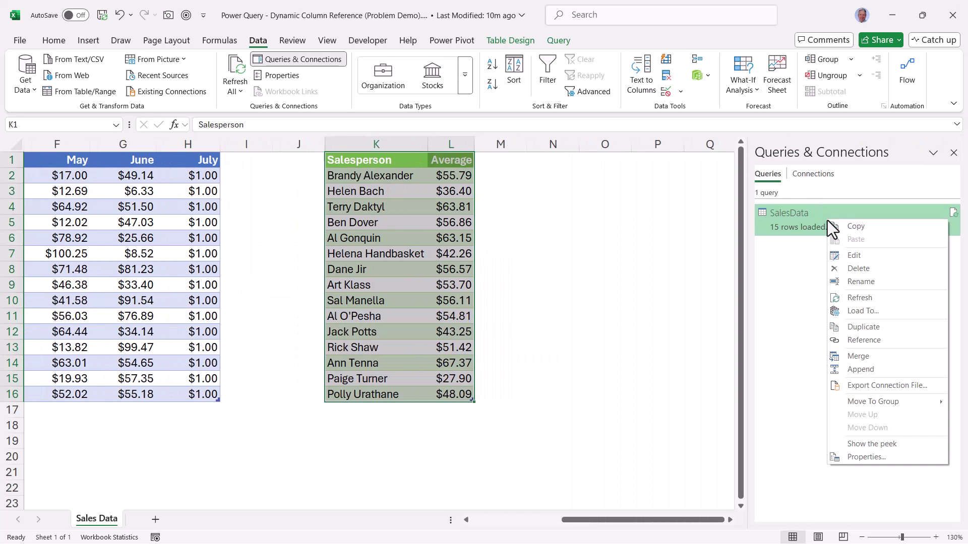
pyautogui.click(836, 254)
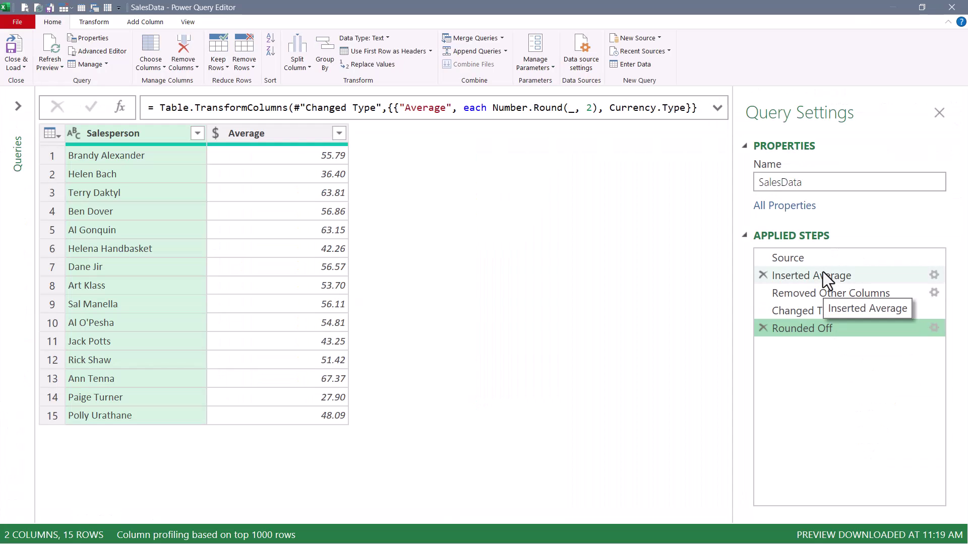
# - Inspect the Inserted Average step's expanded formula, highlighting its List.Average month list
pyautogui.click(827, 275)
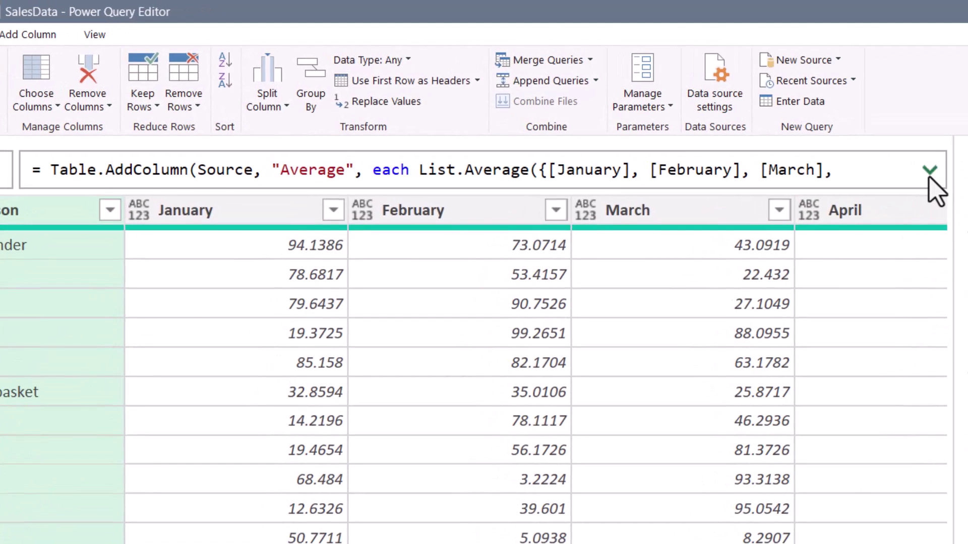
pyautogui.click(917, 166)
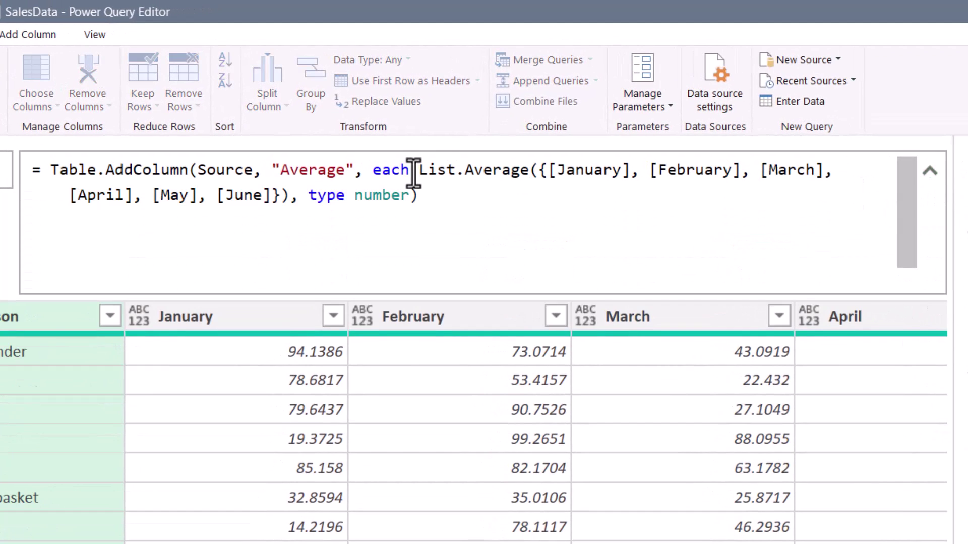
pyautogui.moveTo(415, 171); pyautogui.dragTo(279, 196)
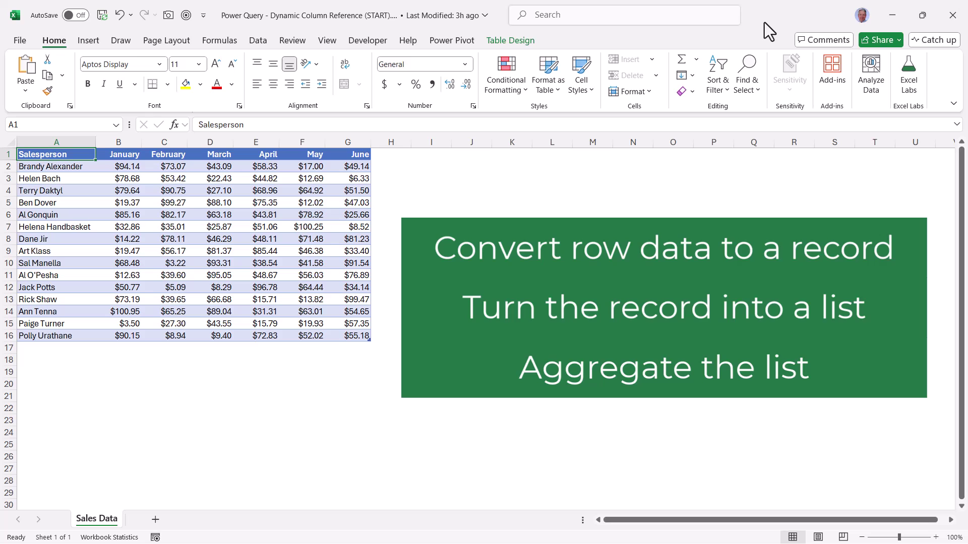
pyautogui.scroll(1, 469, 282)
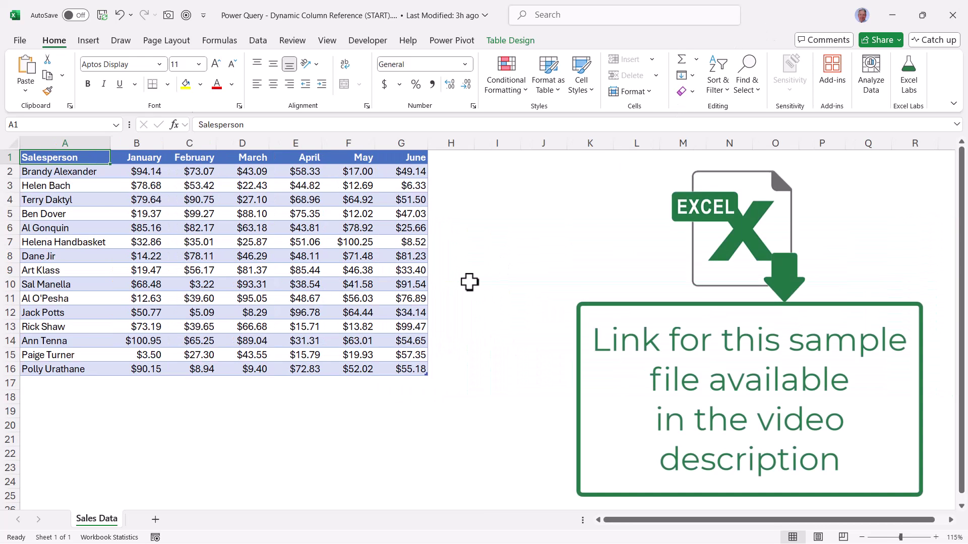
pyautogui.scroll(2, 469, 282)
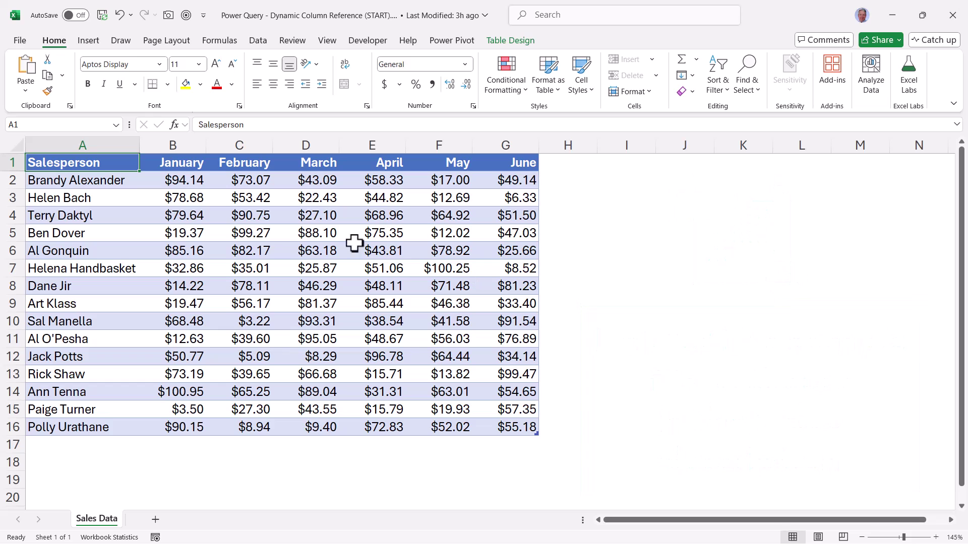
# - Load the sales table into Power Query Editor from Table/Range
pyautogui.click(209, 234)
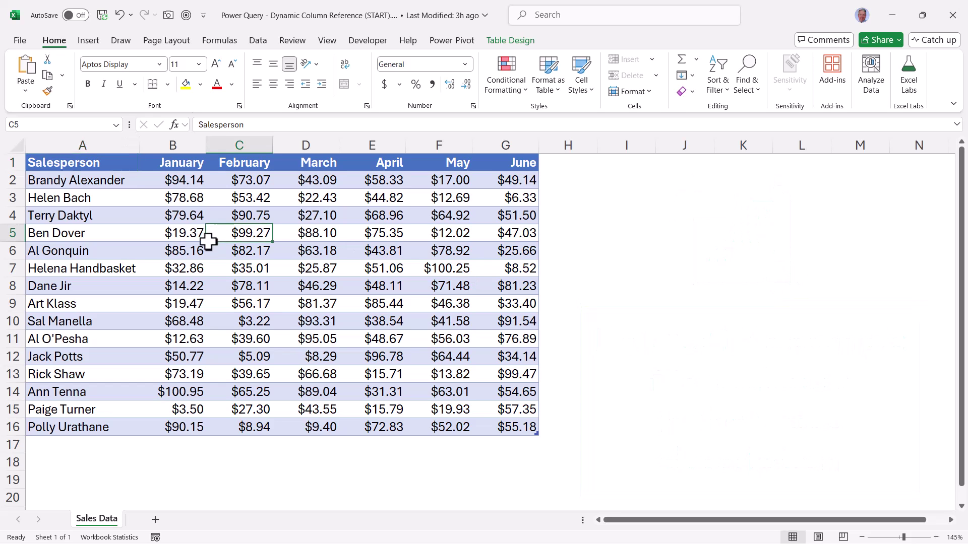
pyautogui.click(257, 40)
pyautogui.click(95, 92)
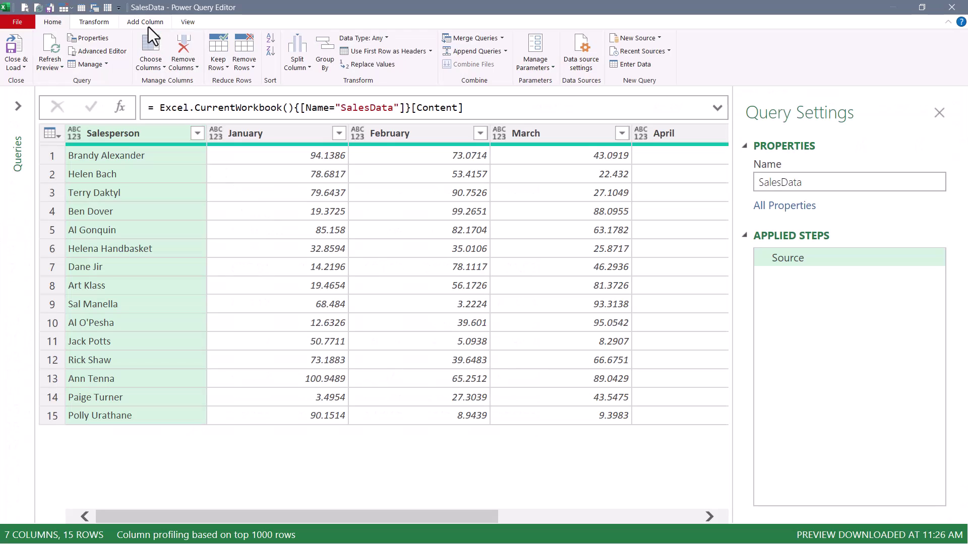
# - Define a custom column named 'Record Test' with the formula = _
pyautogui.click(147, 22)
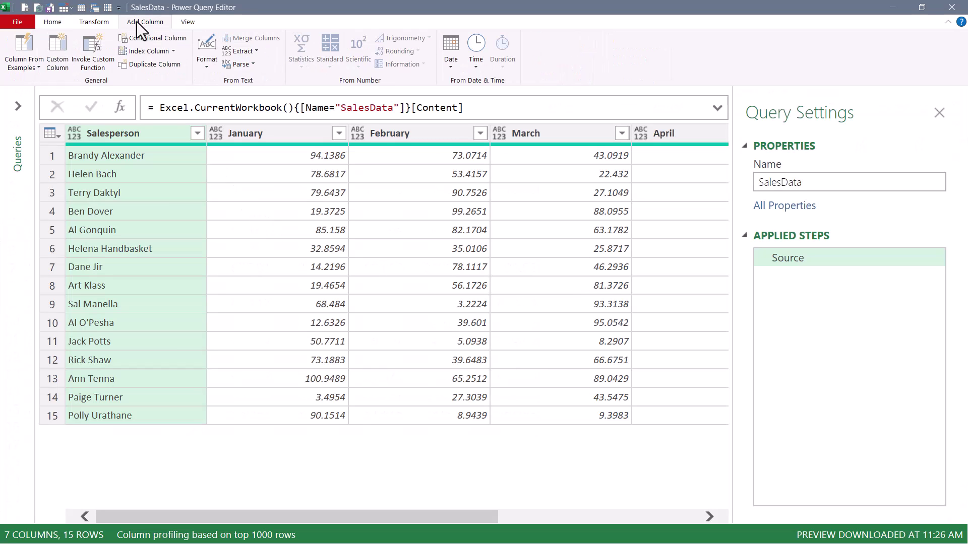
pyautogui.click(55, 43)
pyautogui.moveTo(363, 150); pyautogui.dragTo(414, 244)
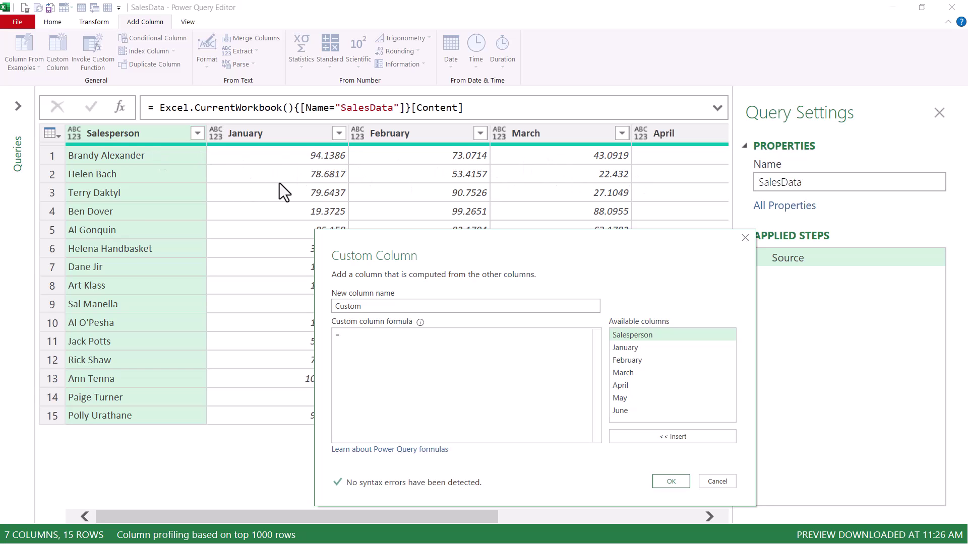
pyautogui.doubleClick(348, 306)
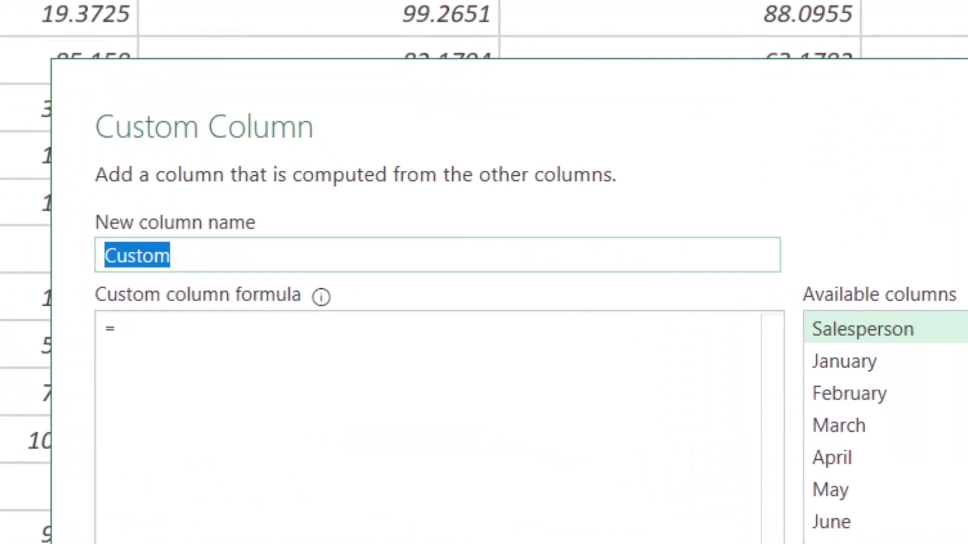
pyautogui.write('Record Test')
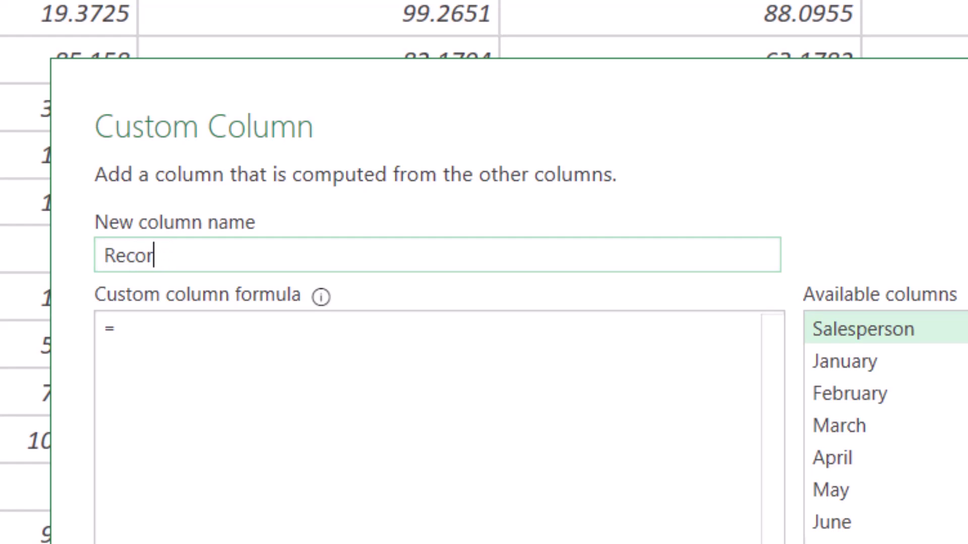
pyautogui.click(178, 355)
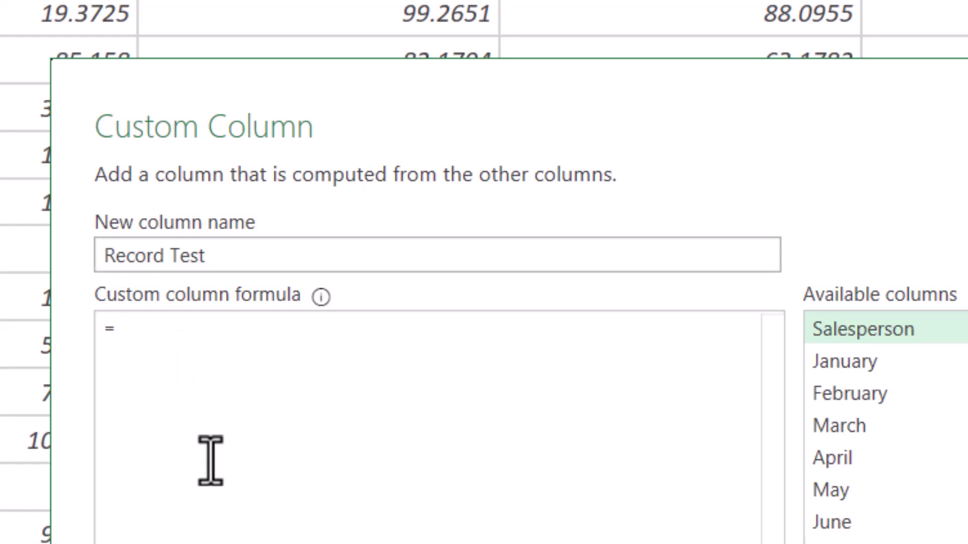
pyautogui.write('_')
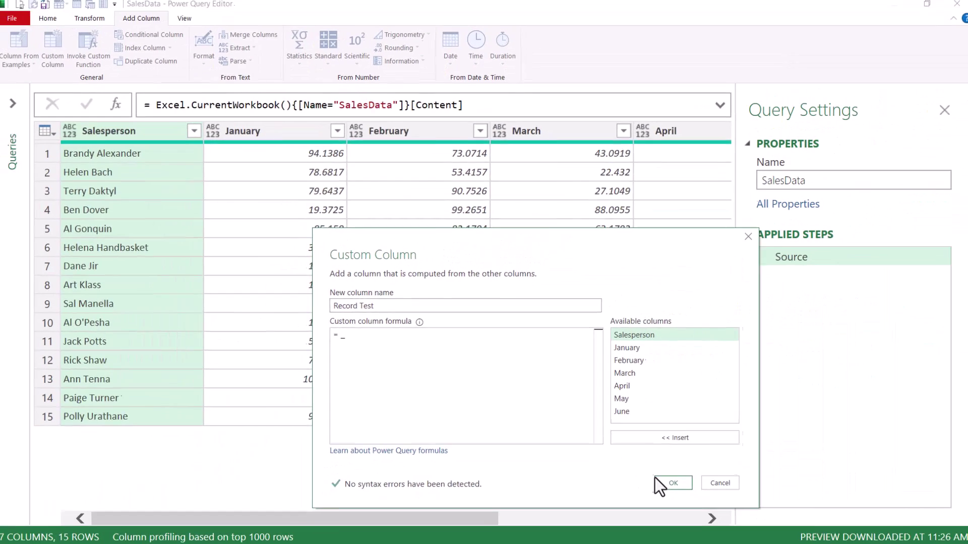
# - Add the Record Test column and preview several rows' records of salesperson and monthly sales
pyautogui.click(655, 478)
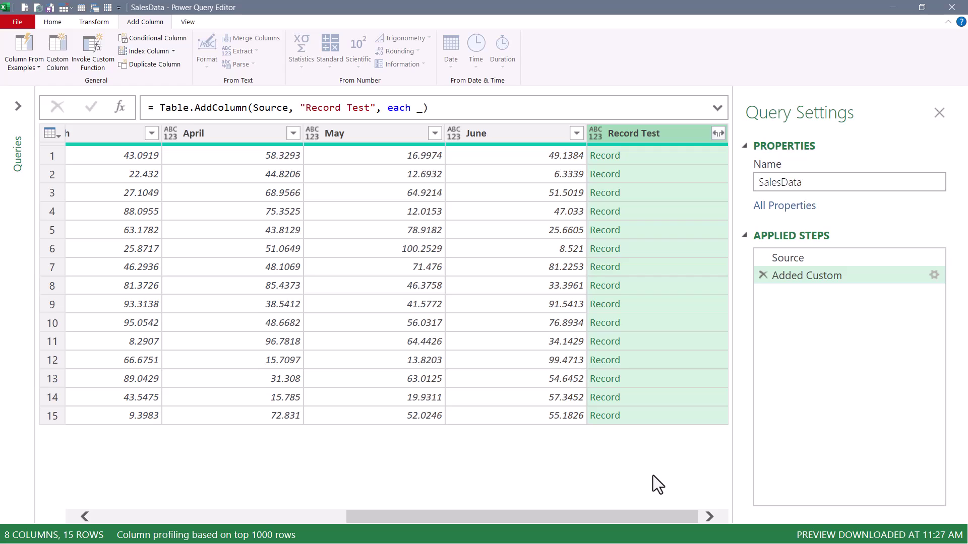
pyautogui.click(636, 154)
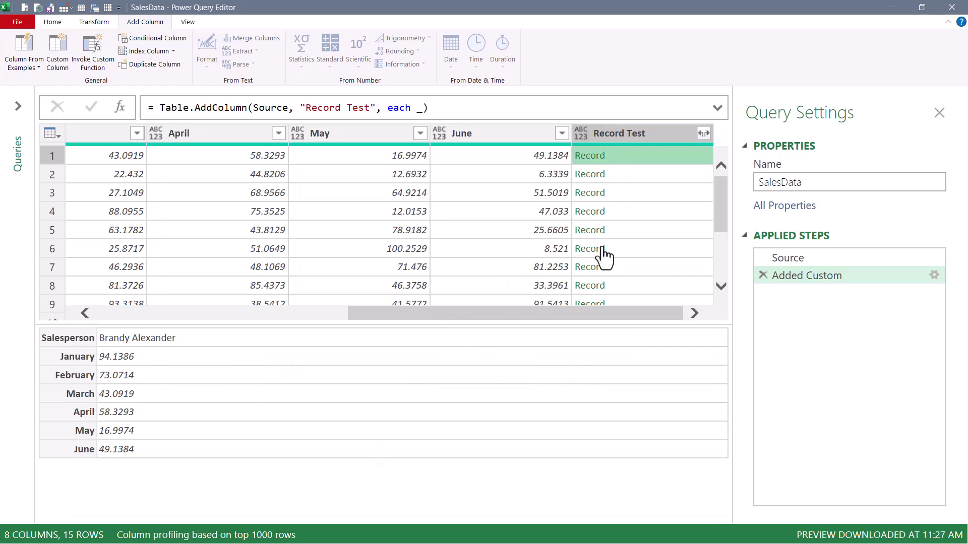
pyautogui.click(628, 174)
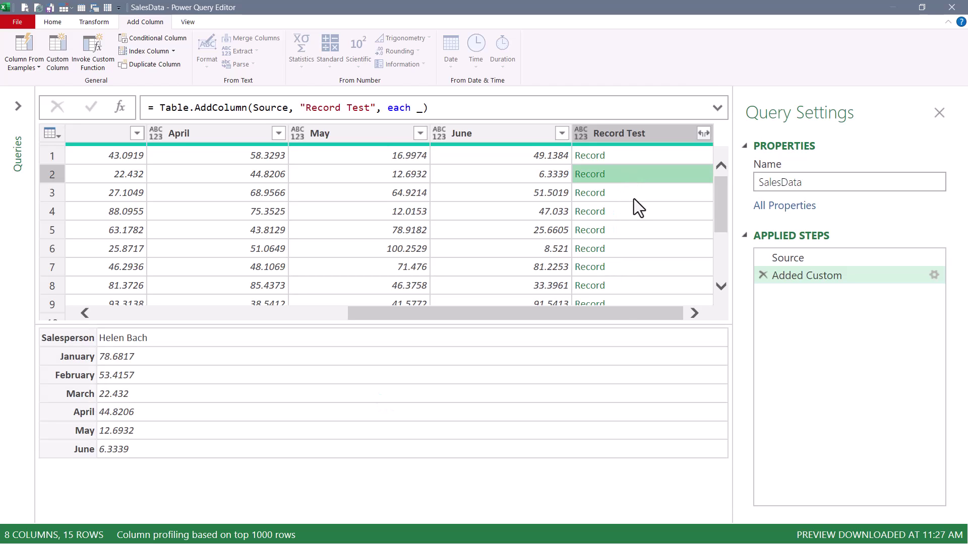
pyautogui.click(634, 198)
pyautogui.click(635, 214)
pyautogui.click(633, 232)
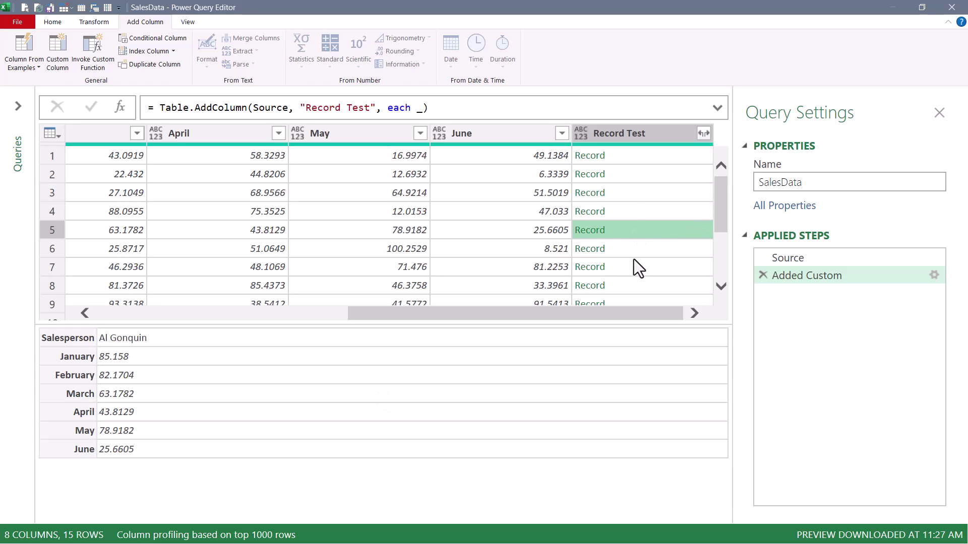
pyautogui.click(633, 258)
pyautogui.click(623, 160)
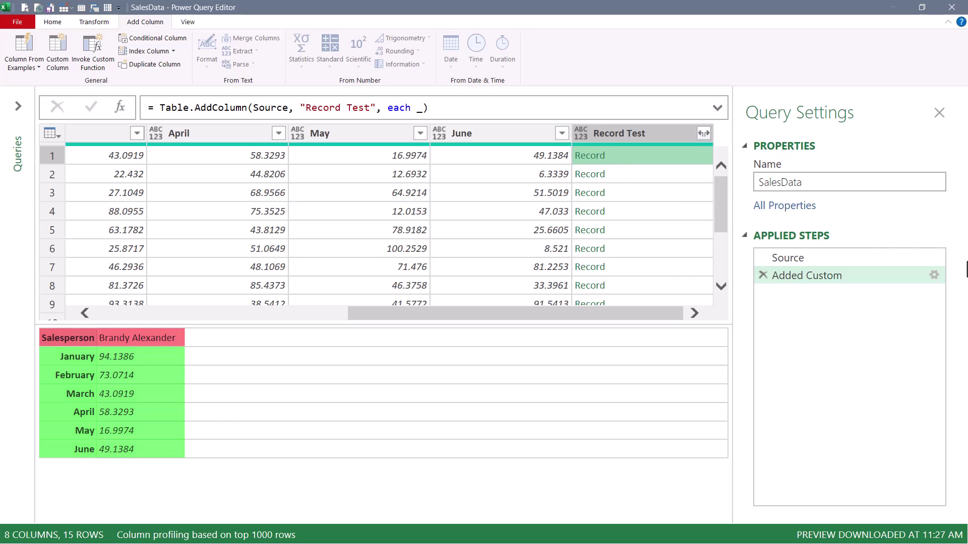
# - Change the Record Test formula to Record.RemoveFields(_, "Salesperson")
pyautogui.click(934, 275)
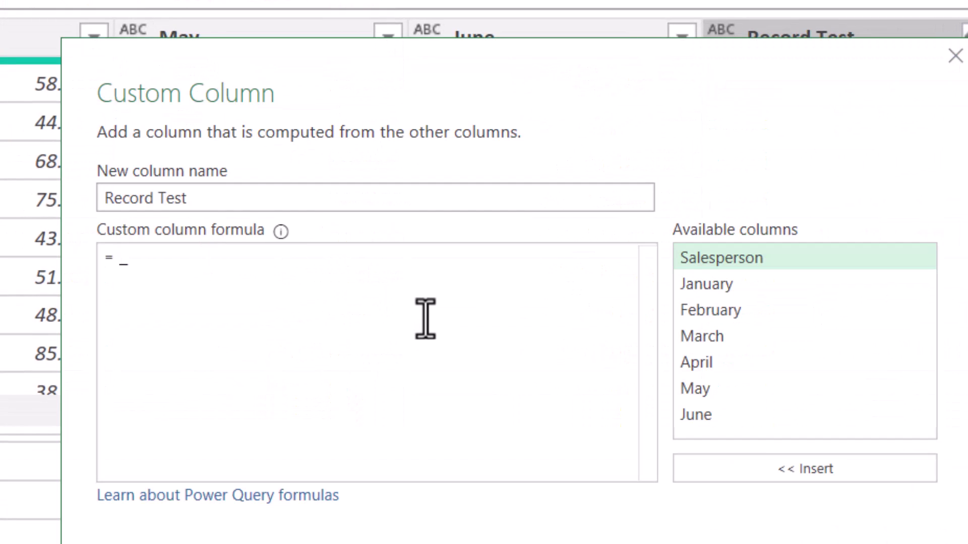
pyautogui.write('reco')
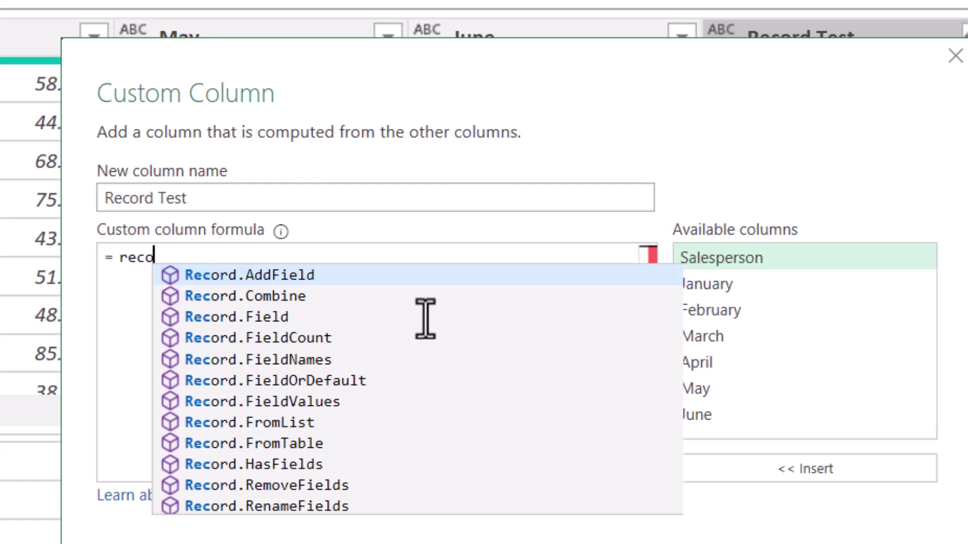
pyautogui.press('Down')
pyautogui.press('Down')
pyautogui.press('Down')
pyautogui.press('Down')
pyautogui.press('Down')
pyautogui.press('Down')
pyautogui.press('Down')
pyautogui.press('Down')
pyautogui.press('Down')
pyautogui.press('Down')
pyautogui.press('Tab')
pyautogui.write('(')
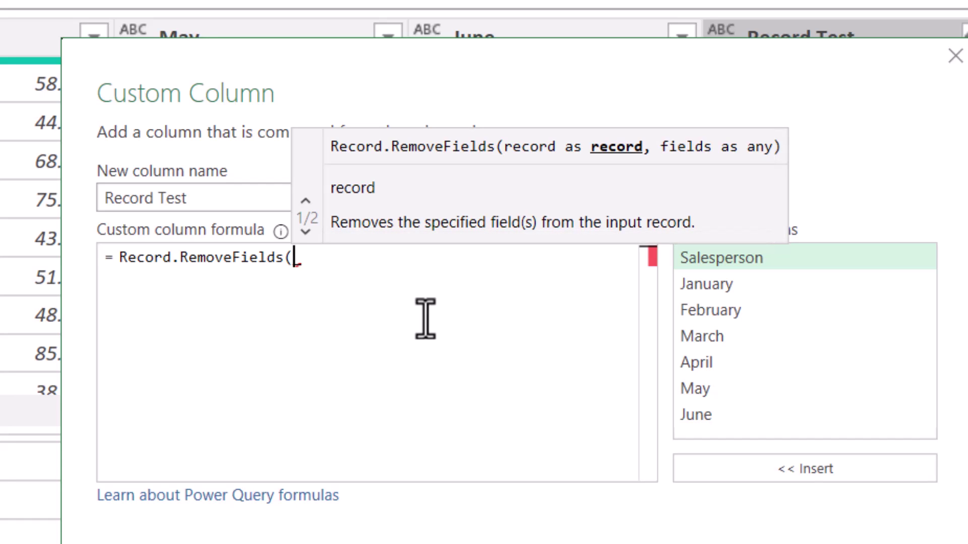
pyautogui.write('_, ')
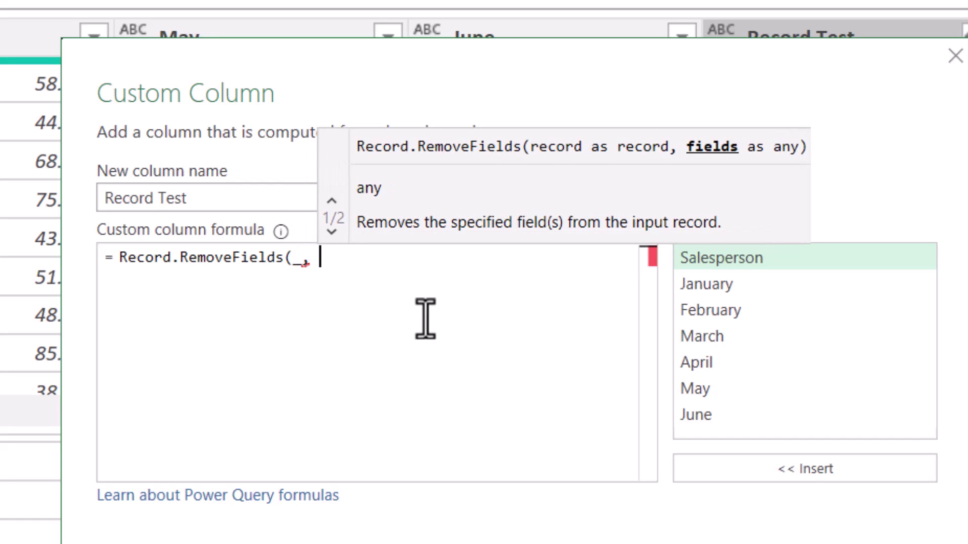
pyautogui.write(')')
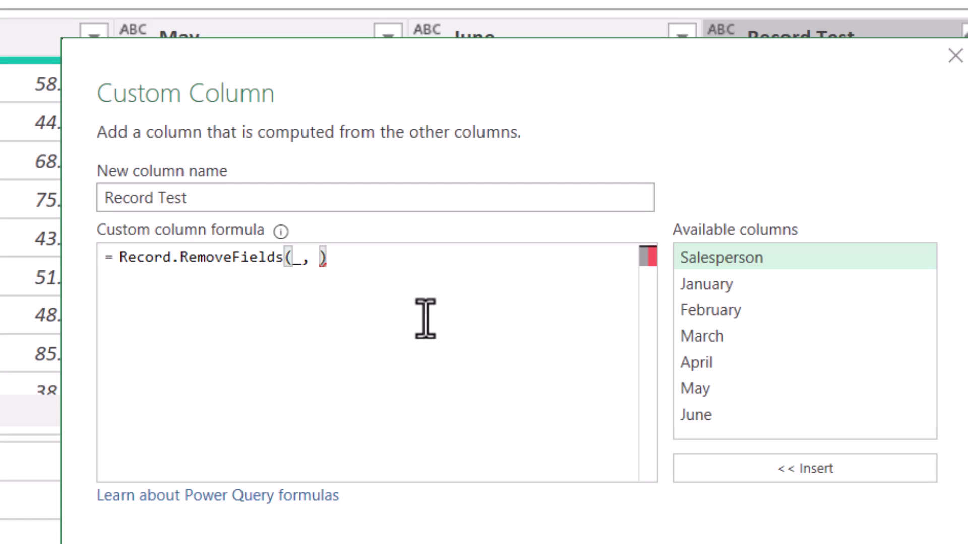
pyautogui.write('"')
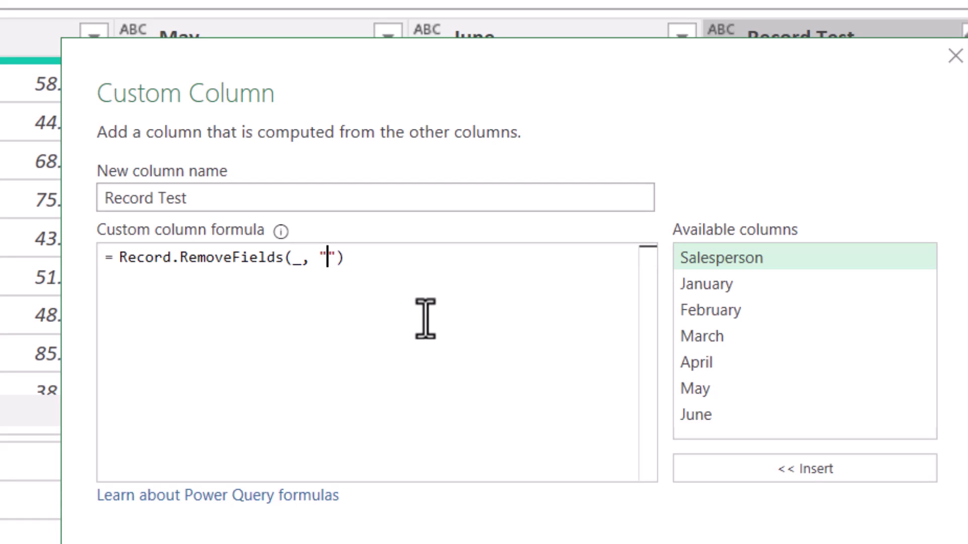
pyautogui.write('Salesper')
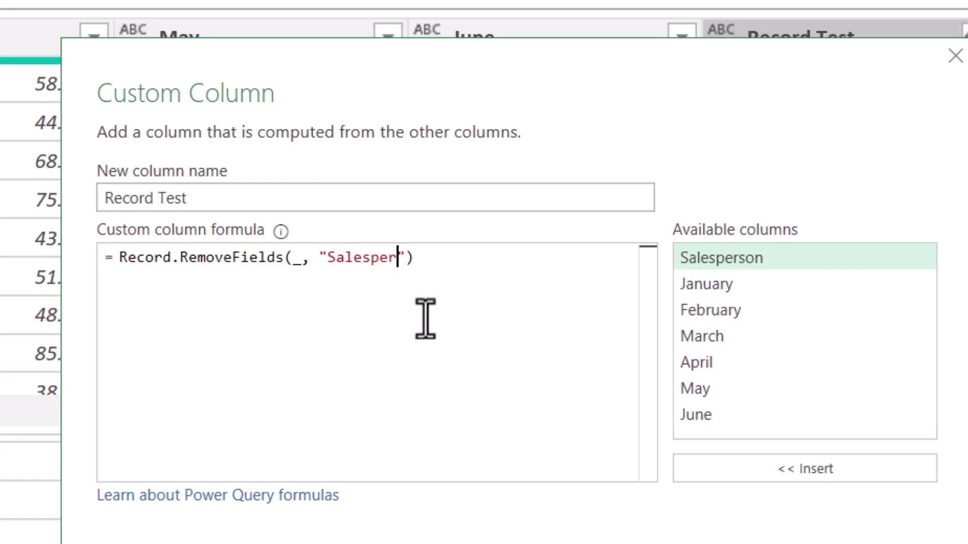
pyautogui.write('son')
pyautogui.click(814, 542)
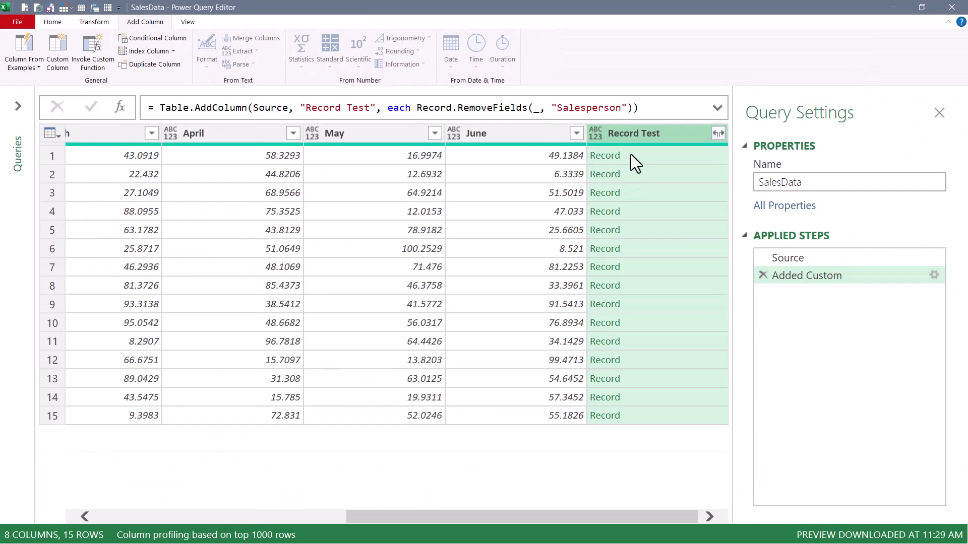
# - Preview the first five rows' trimmed records showing only January–June values
pyautogui.click(630, 154)
pyautogui.click(636, 174)
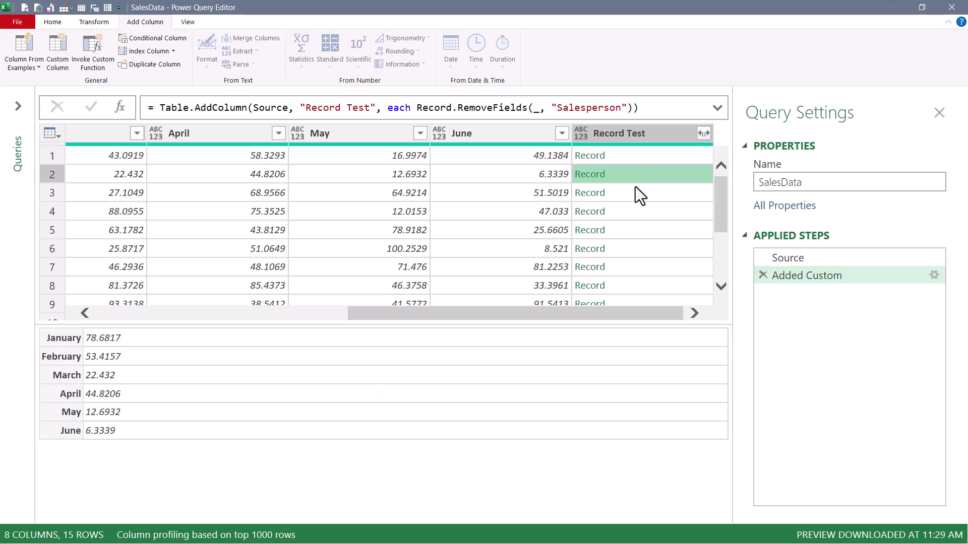
pyautogui.click(636, 192)
pyautogui.click(635, 211)
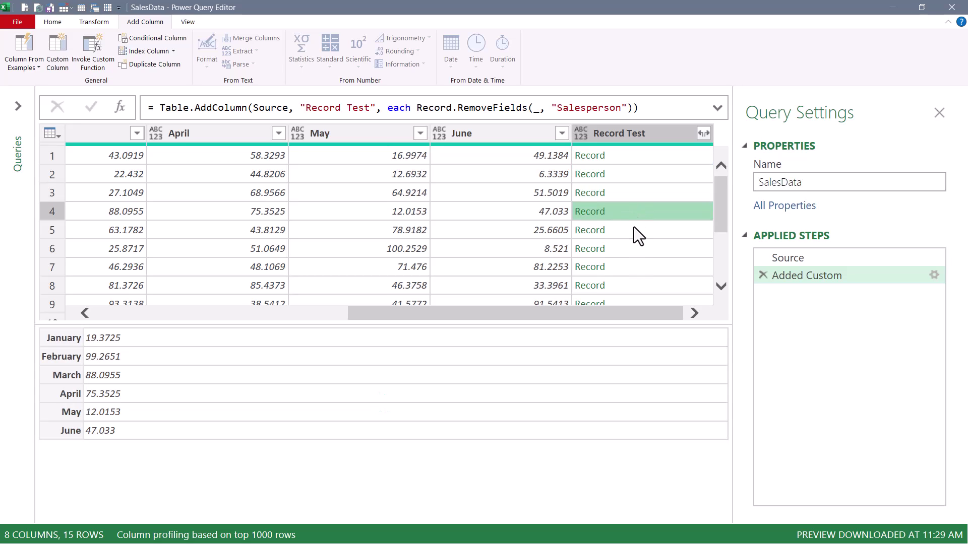
pyautogui.click(634, 230)
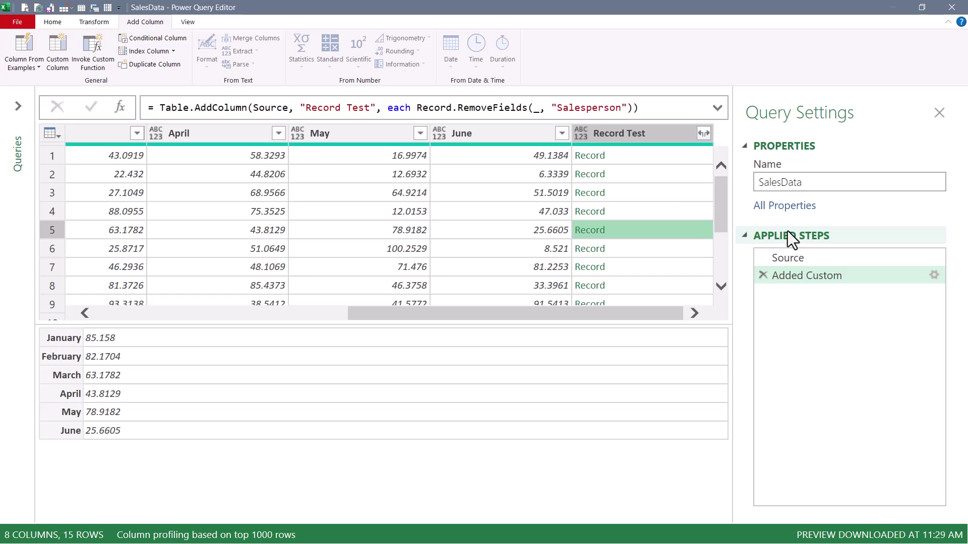
# - Wrap the Record Test formula in Record.ToList( )
pyautogui.click(934, 273)
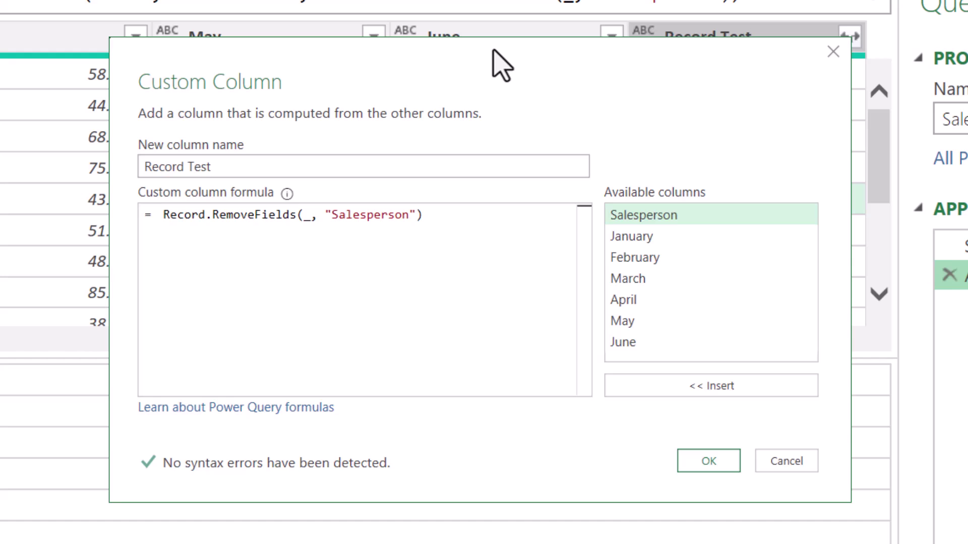
pyautogui.write('reco')
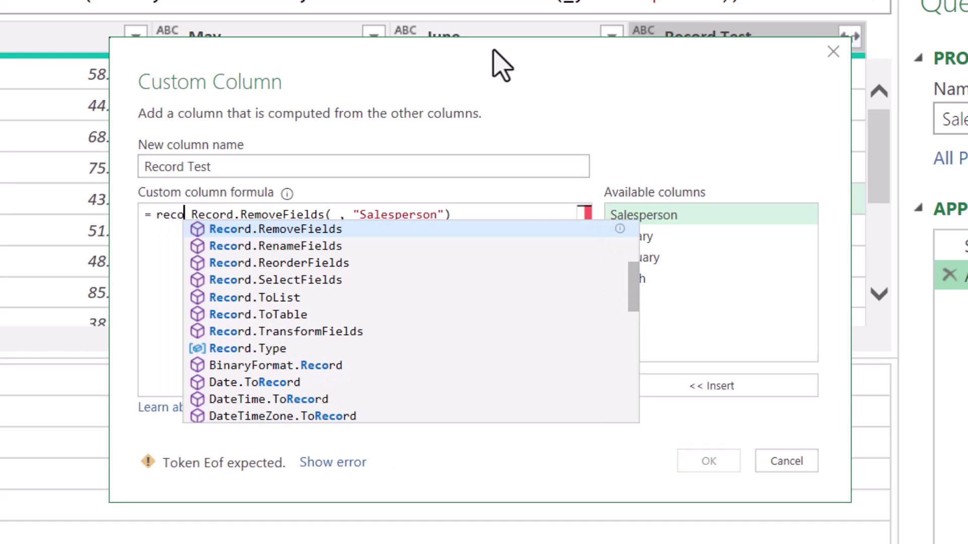
pyautogui.press('Down')
pyautogui.press('Down')
pyautogui.press('Down')
pyautogui.press('Down')
pyautogui.press('Tab')
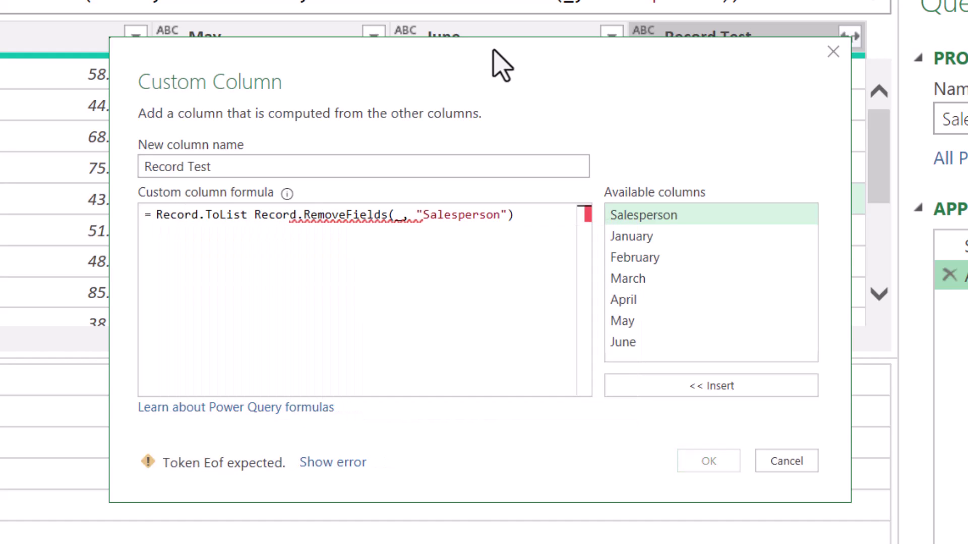
pyautogui.press('Delete')
pyautogui.write('(')
pyautogui.press('End')
pyautogui.write(')')
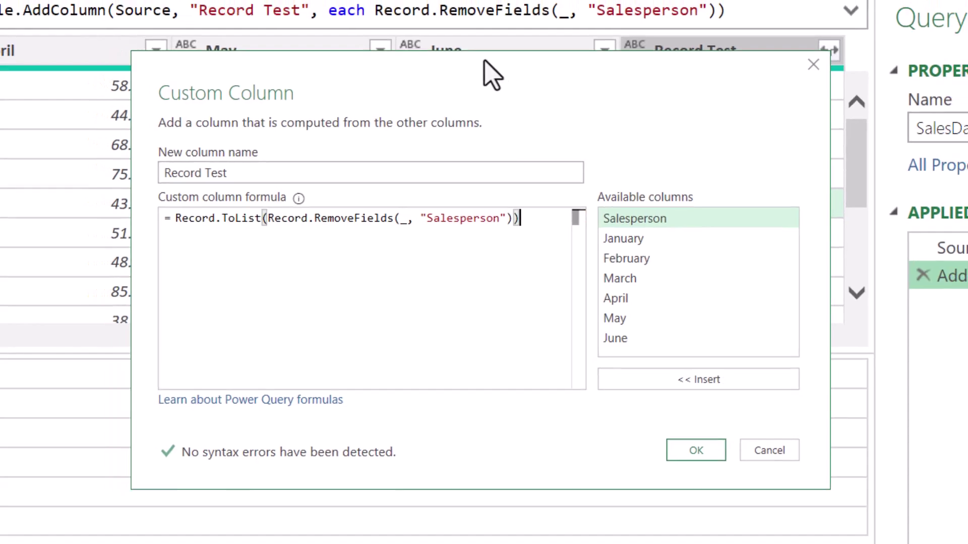
pyautogui.click(696, 450)
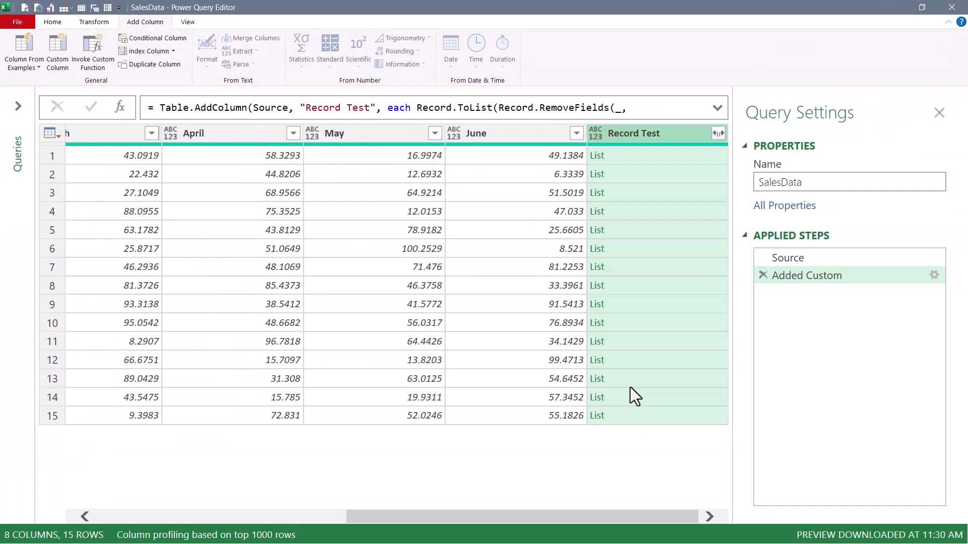
# - Preview several rows' lists of six monthly sales values
pyautogui.click(647, 175)
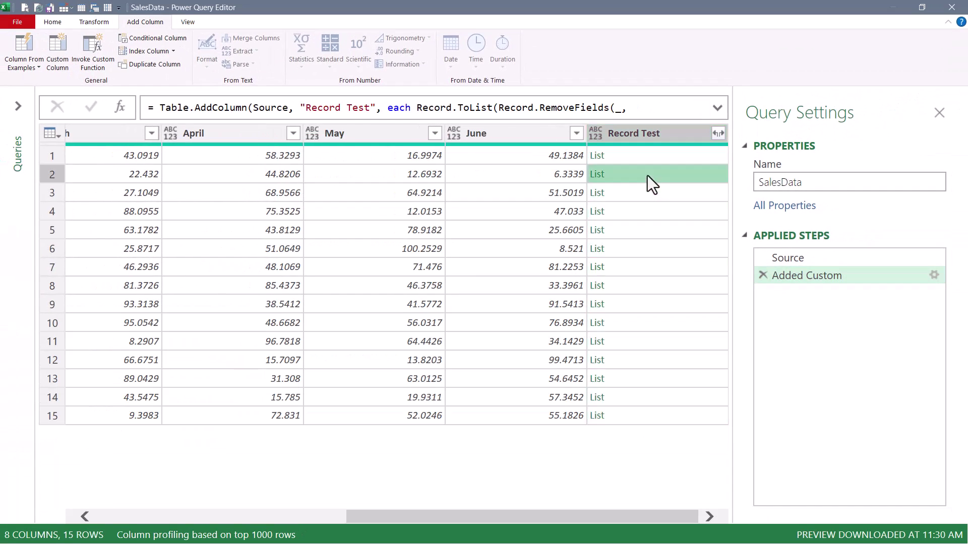
pyautogui.click(647, 193)
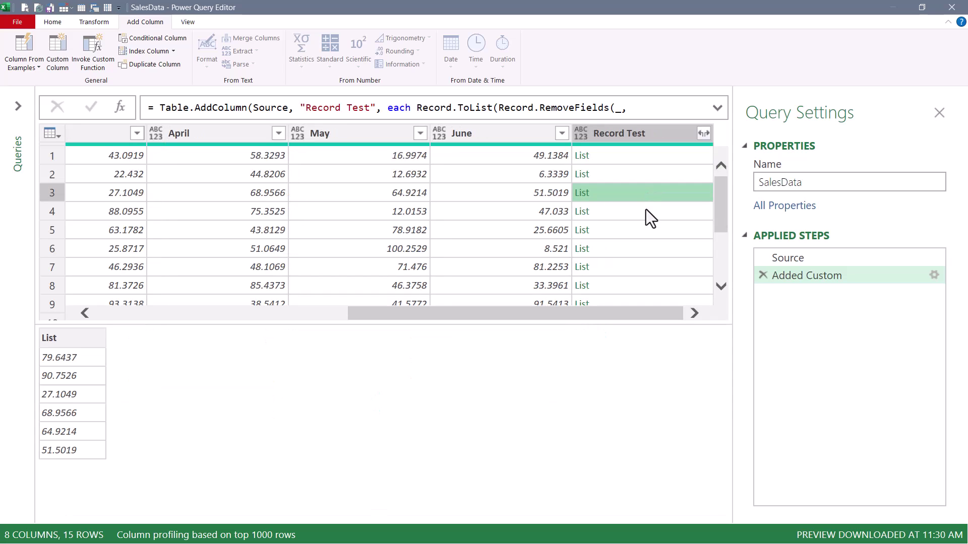
pyautogui.click(646, 212)
pyautogui.click(647, 229)
pyautogui.click(647, 249)
pyautogui.click(642, 182)
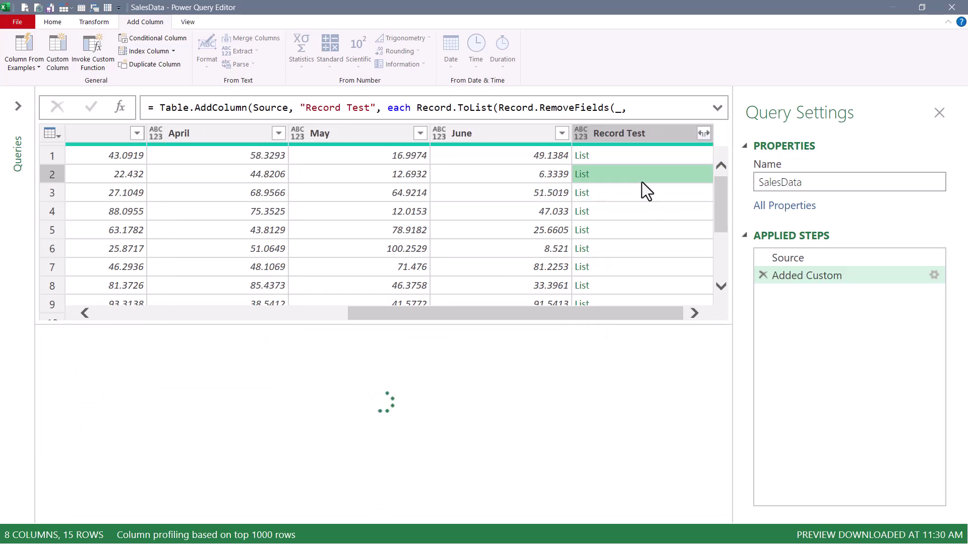
pyautogui.click(641, 194)
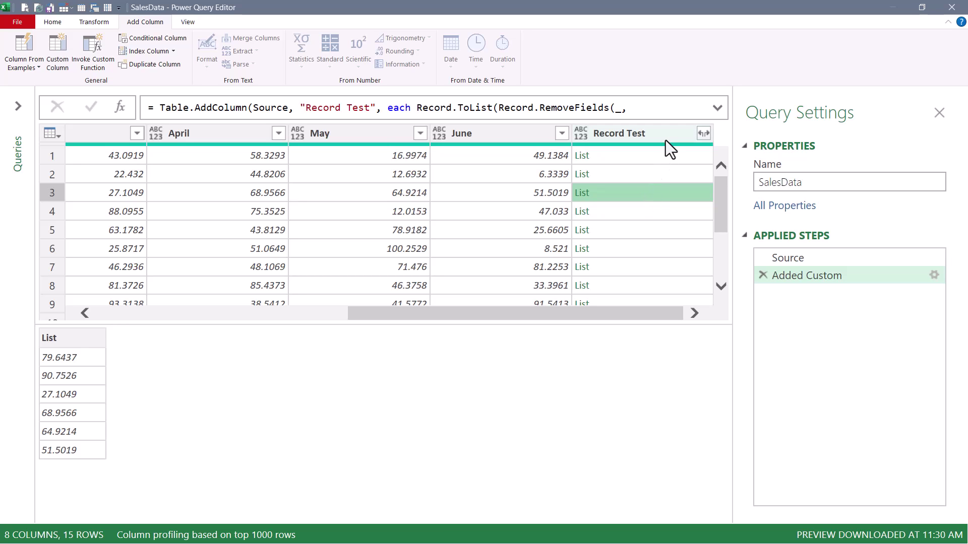
# - Wrap the Record Test formula in List.Average( ) to give each salesperson's monthly average
pyautogui.click(934, 275)
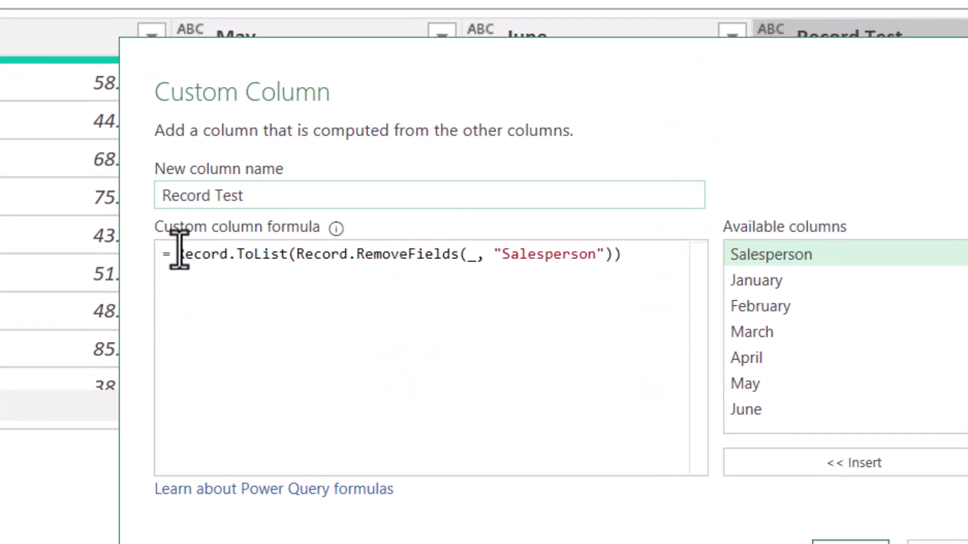
pyautogui.click(178, 254)
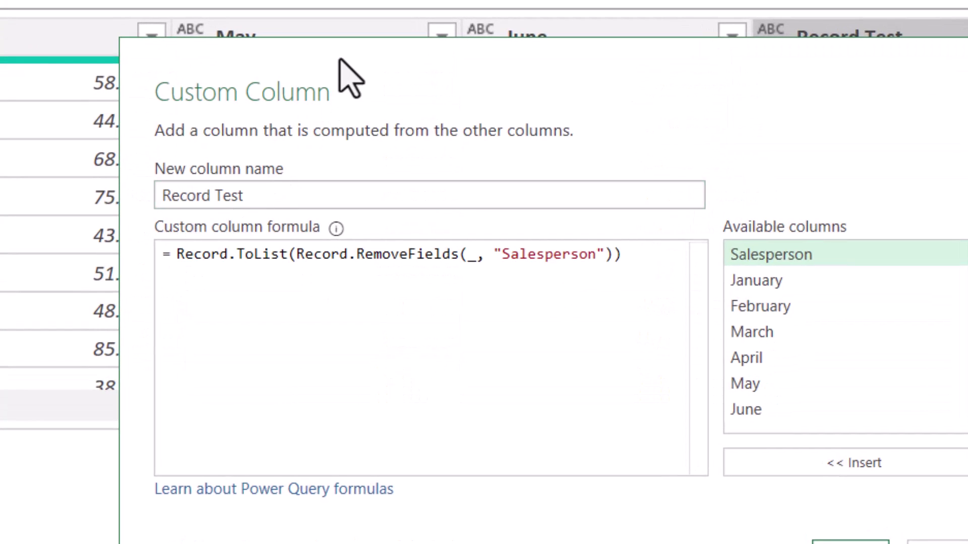
pyautogui.write('lista')
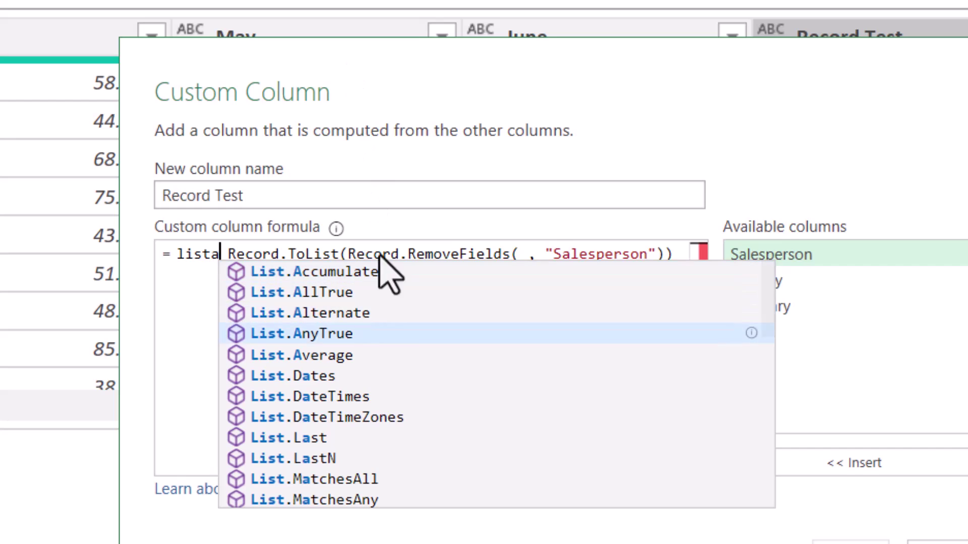
pyautogui.click(424, 355)
pyautogui.write('(')
pyautogui.press('End')
pyautogui.write(')')
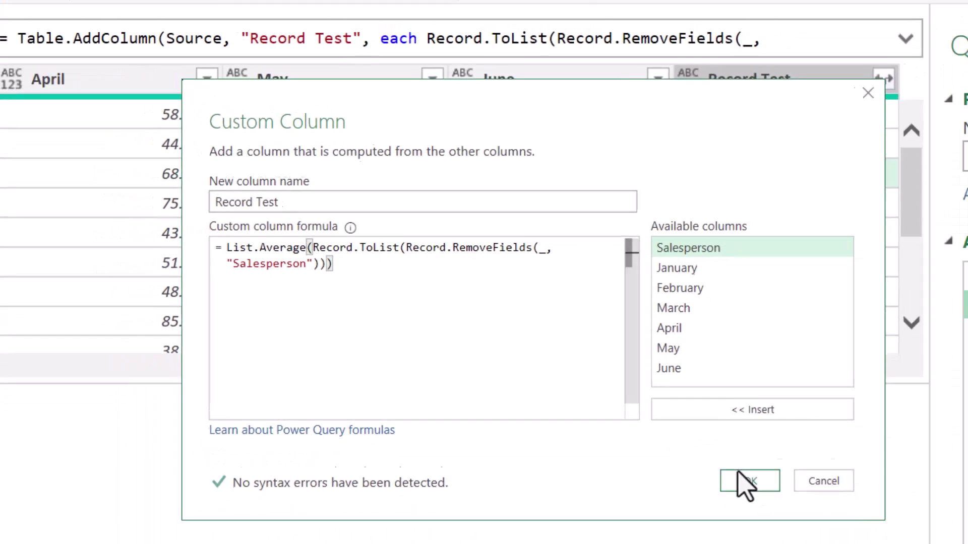
pyautogui.click(740, 476)
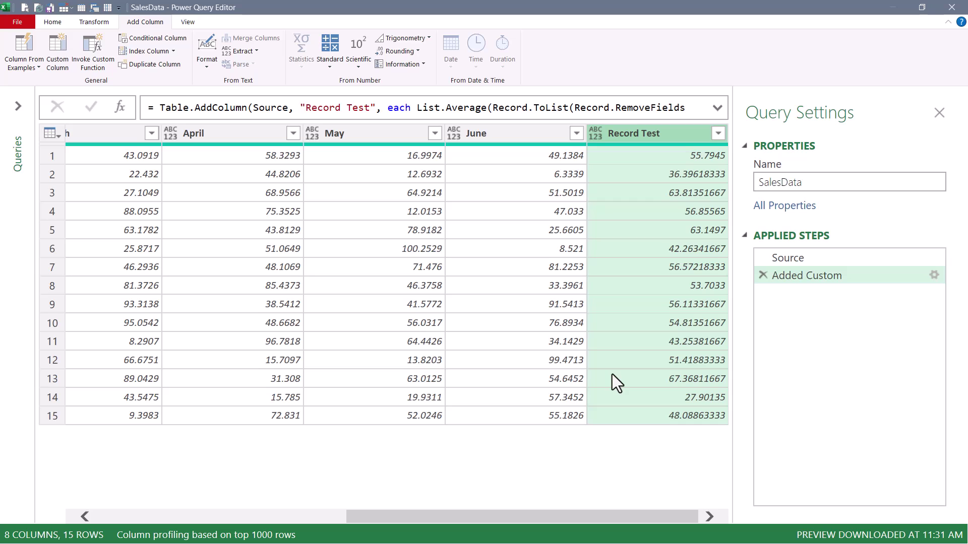
# - Keep only Salesperson and Record Test, renaming Record Test to 'Average Sales'
pyautogui.moveTo(539, 517); pyautogui.dragTo(216, 514)
pyautogui.click(112, 134)
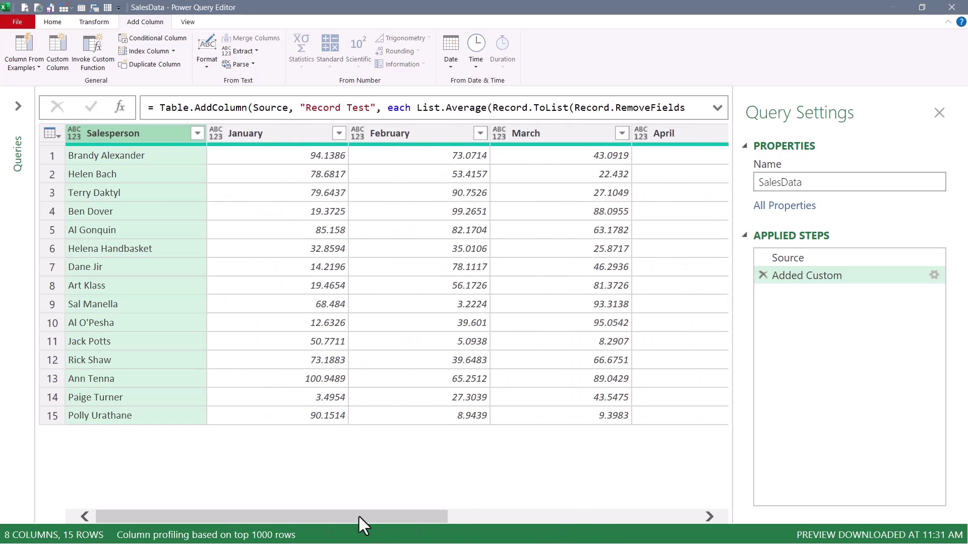
pyautogui.moveTo(368, 525); pyautogui.dragTo(740, 522)
pyautogui.click(662, 129)
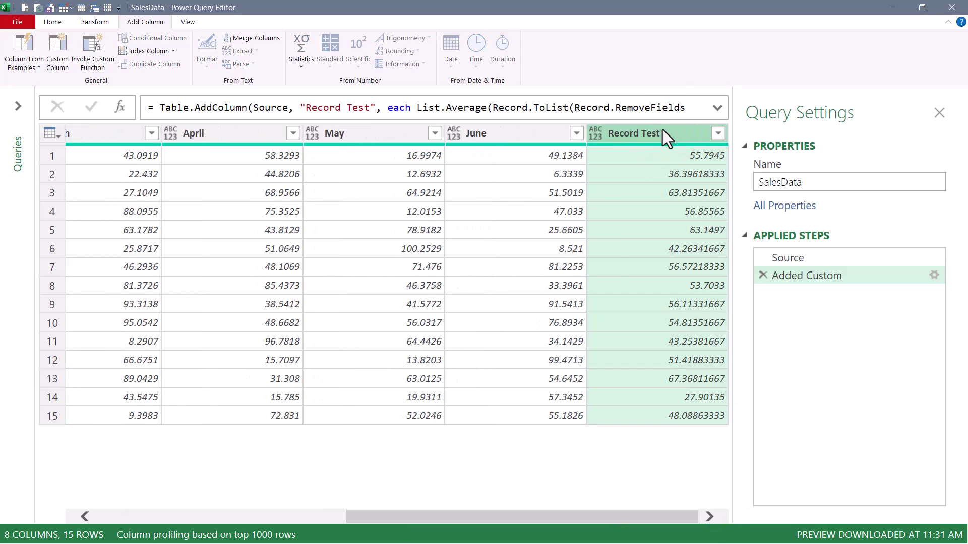
pyautogui.rightClick(662, 129)
pyautogui.click(588, 153)
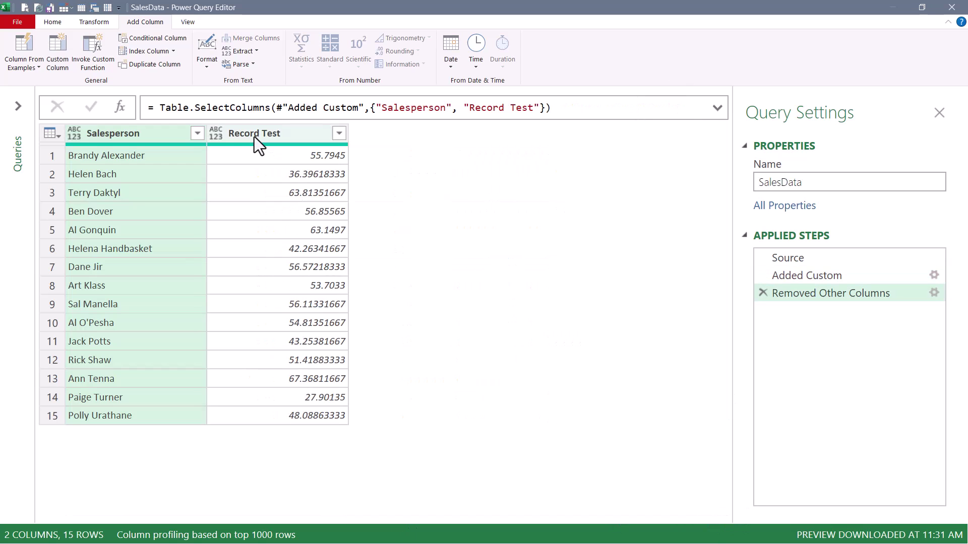
pyautogui.write('Average Sales')
pyautogui.press('Return')
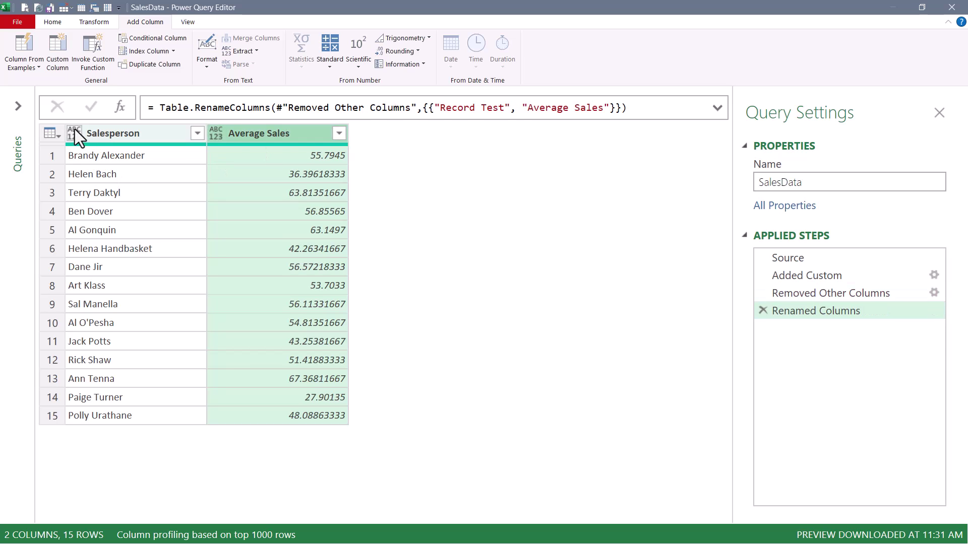
# - Set Salesperson to Text and Average Sales to Currency using the column header type icons
pyautogui.click(75, 130)
pyautogui.click(80, 258)
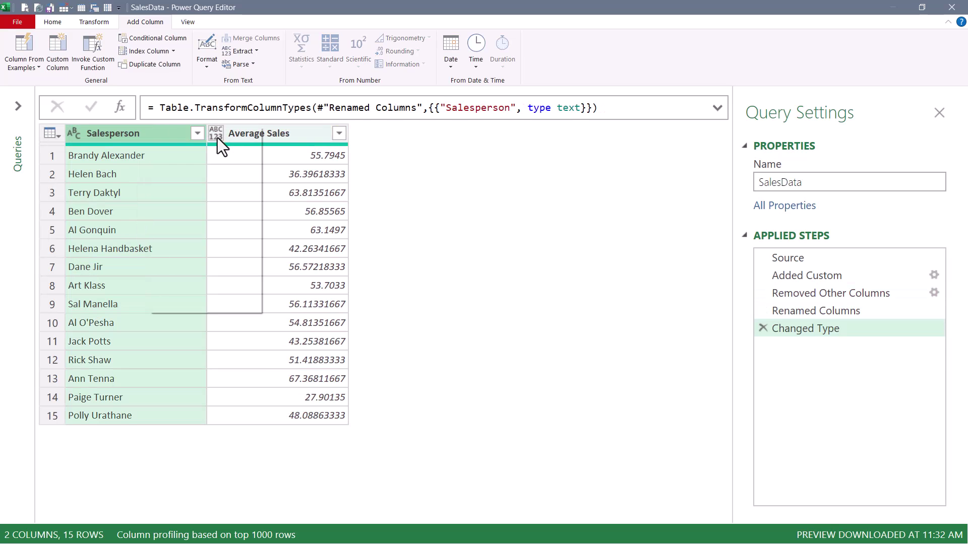
pyautogui.click(217, 134)
pyautogui.click(214, 150)
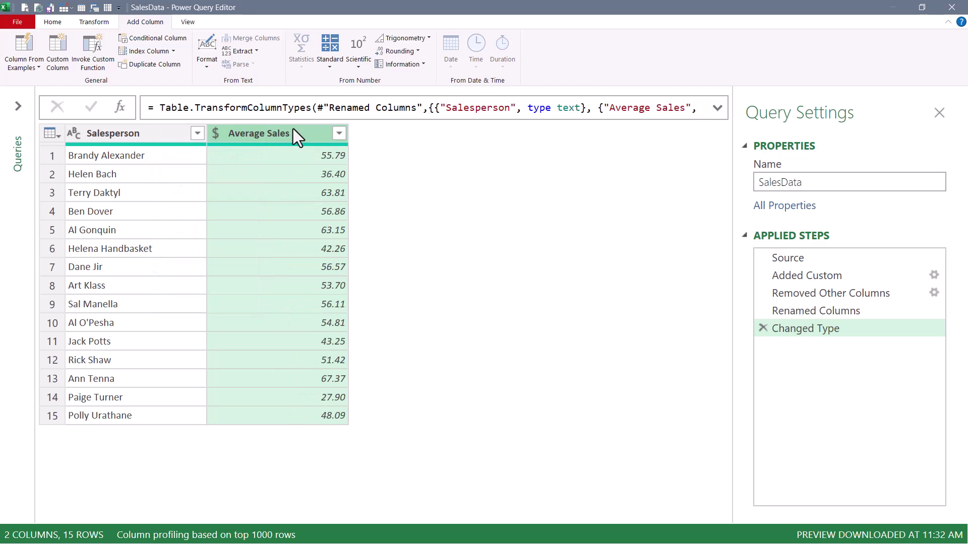
# - Round the Average Sales column to 2 decimal places
pyautogui.click(97, 22)
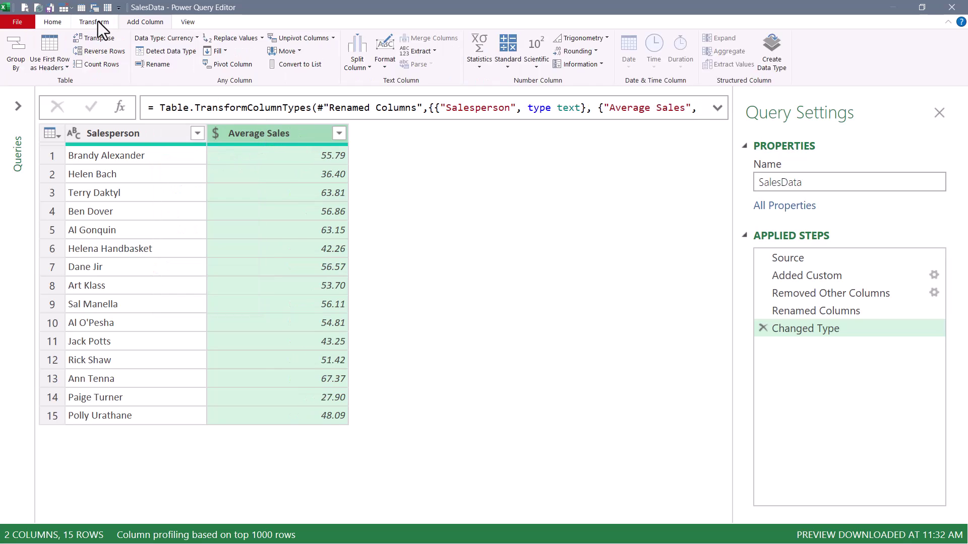
pyautogui.click(568, 51)
pyautogui.click(584, 92)
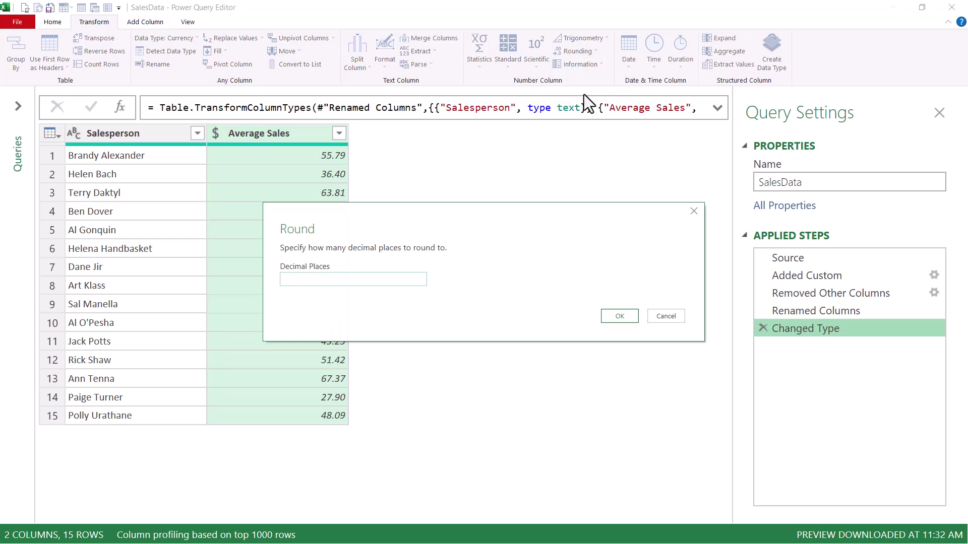
pyautogui.write('2')
pyautogui.press('Return')
# - Rename the query to 'Aggregated Report' in Query Settings
pyautogui.click(793, 183)
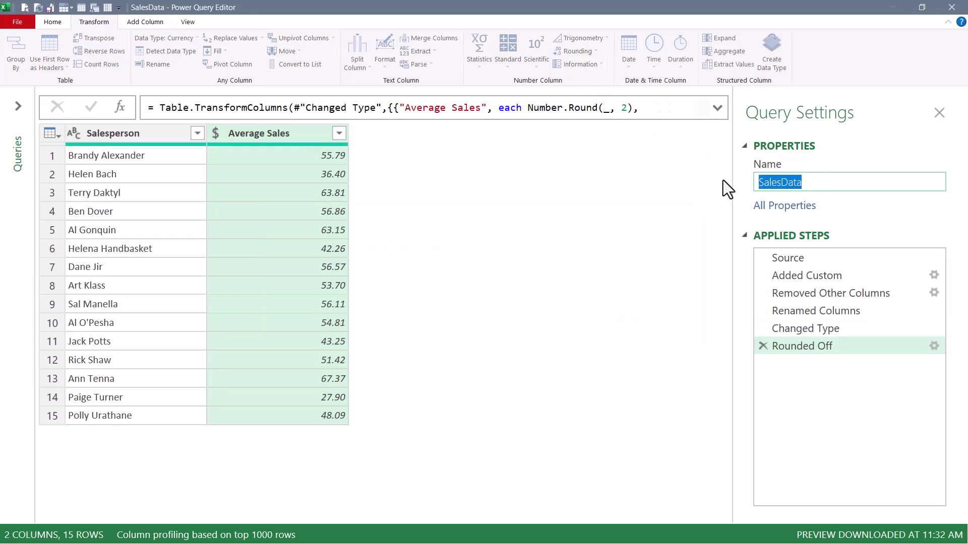
pyautogui.write('Aggregated Report')
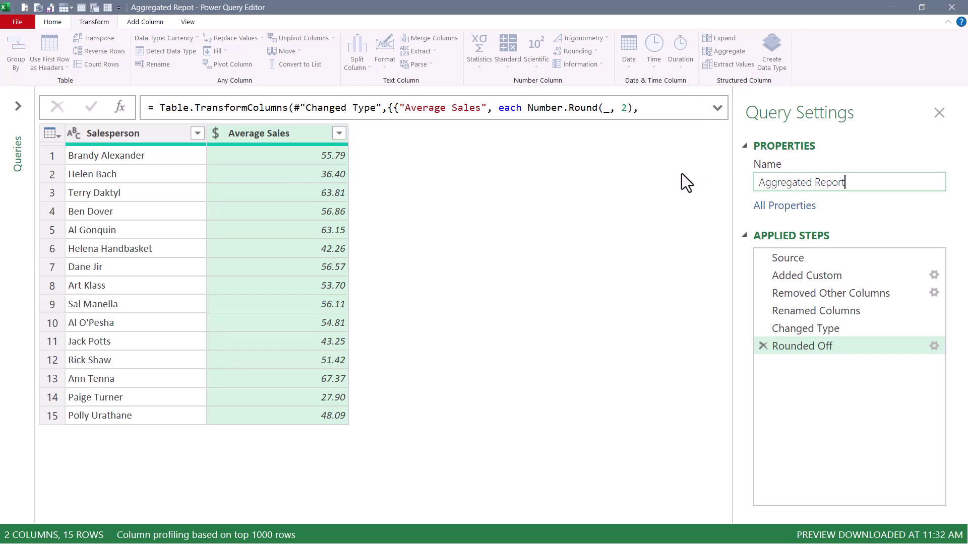
pyautogui.press('Return')
# - Close & Load the averages table to the existing worksheet at cell K1
pyautogui.click(50, 19)
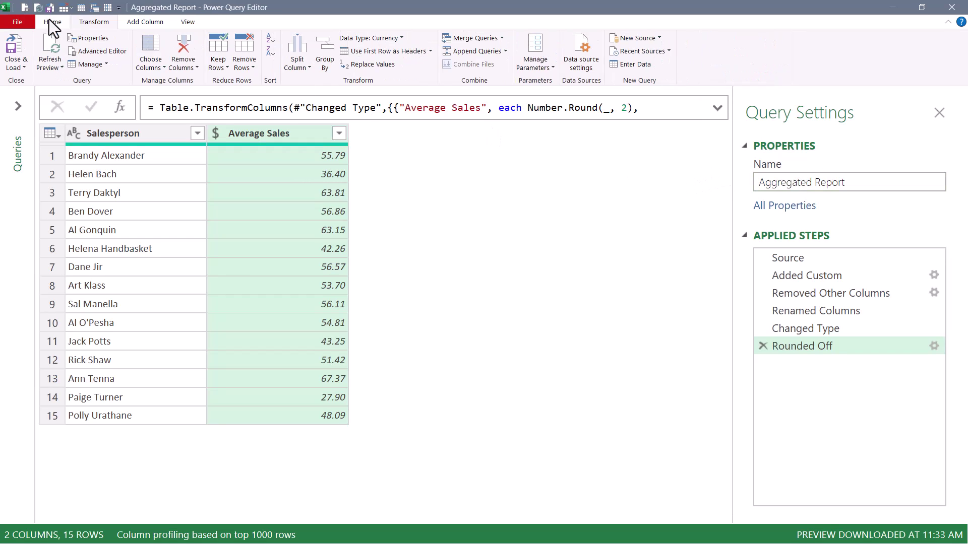
pyautogui.click(23, 71)
pyautogui.click(39, 93)
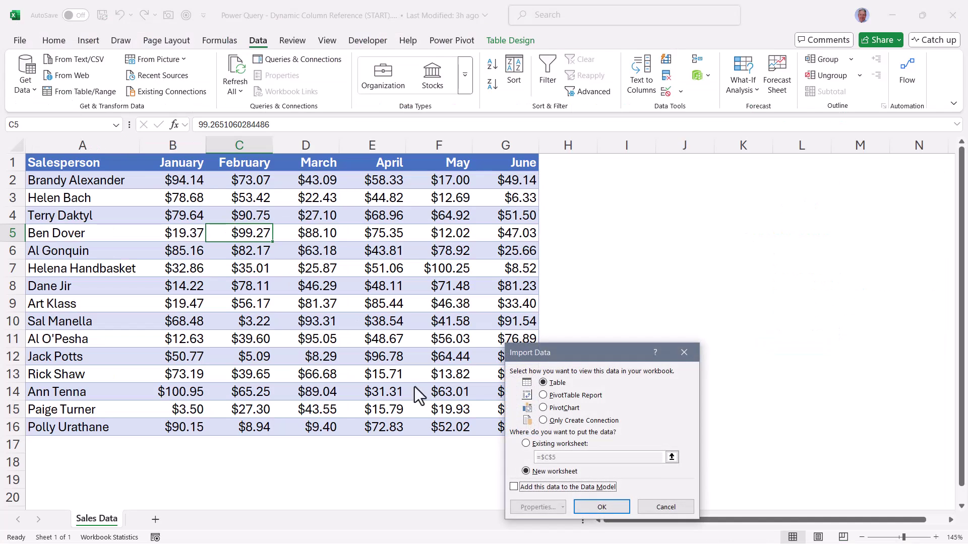
pyautogui.click(540, 441)
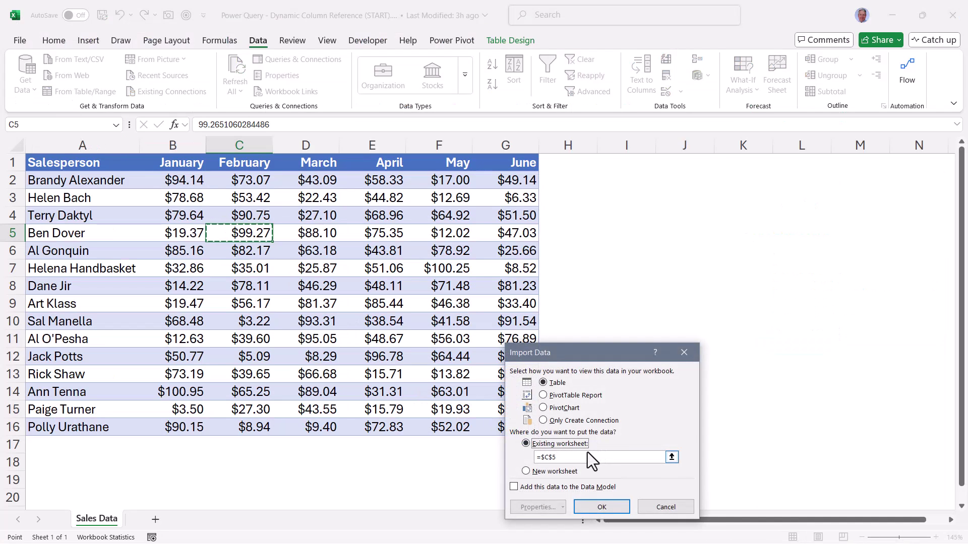
pyautogui.click(737, 164)
pyautogui.click(603, 506)
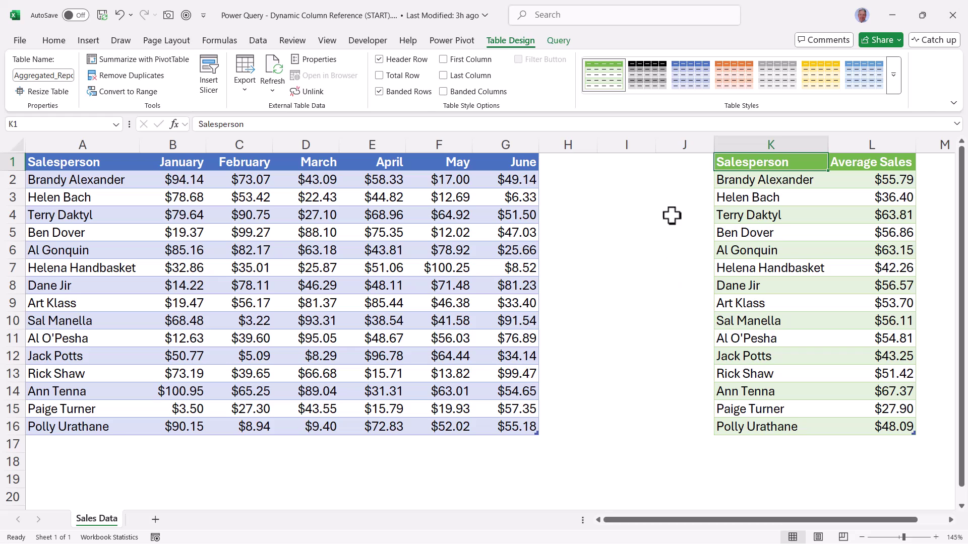
# - Add a July column in H1 and fill H2:H16 with 100000
pyautogui.press('Left')
pyautogui.press('Left')
pyautogui.press('Left')
pyautogui.write('July')
pyautogui.press('Return')
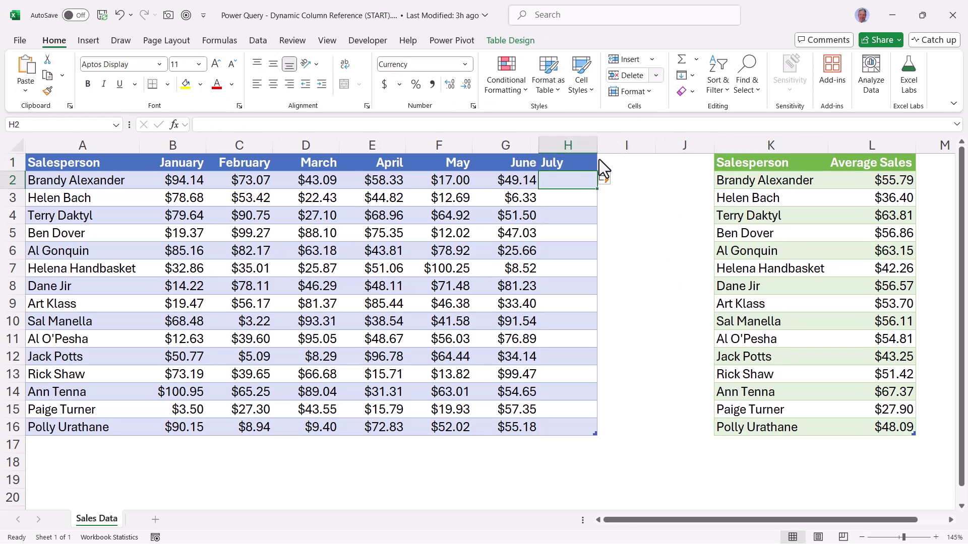
pyautogui.moveTo(591, 174); pyautogui.dragTo(575, 416)
pyautogui.write('100000')
pyautogui.hotkey('ctrl', 'Return')
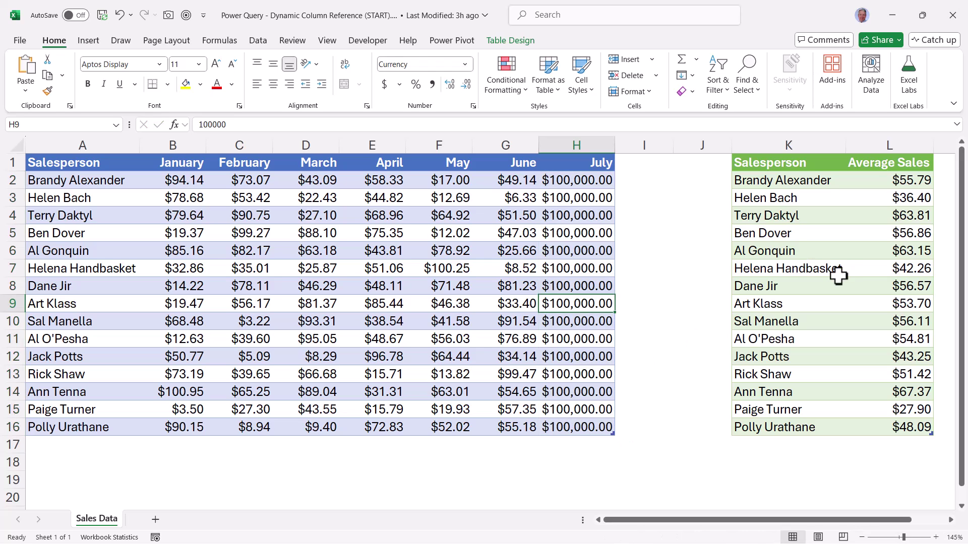
# - Refresh the averages table so it includes July
pyautogui.click(827, 273)
pyautogui.rightClick(821, 273)
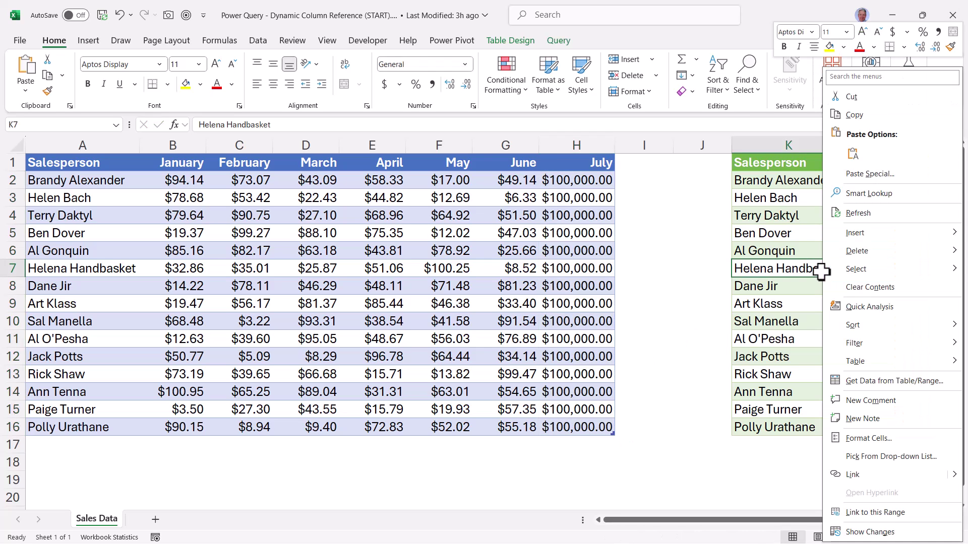
pyautogui.click(832, 217)
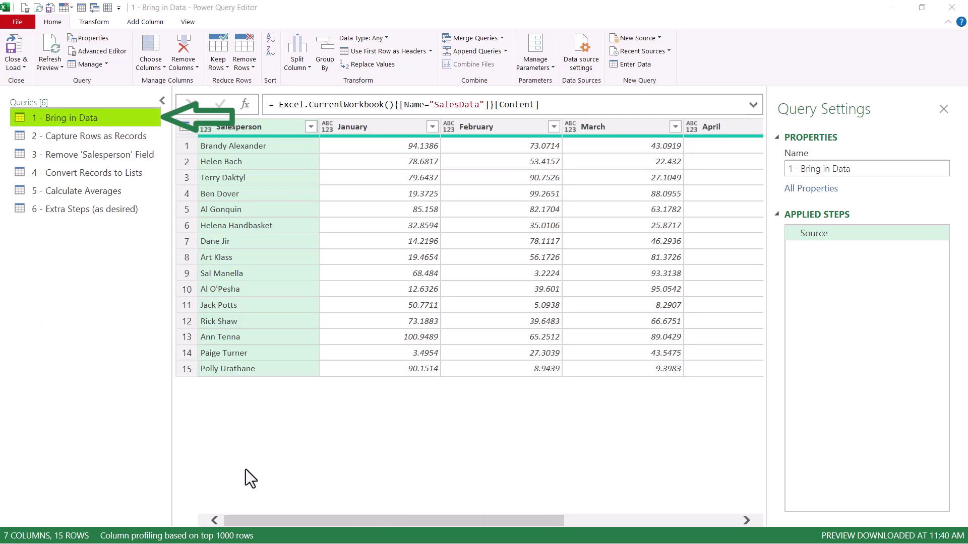
# - Review the example queries from Remove 'Salesperson' Field through Calculate Averages, then Extra Steps
pyautogui.moveTo(341, 521); pyautogui.dragTo(455, 532)
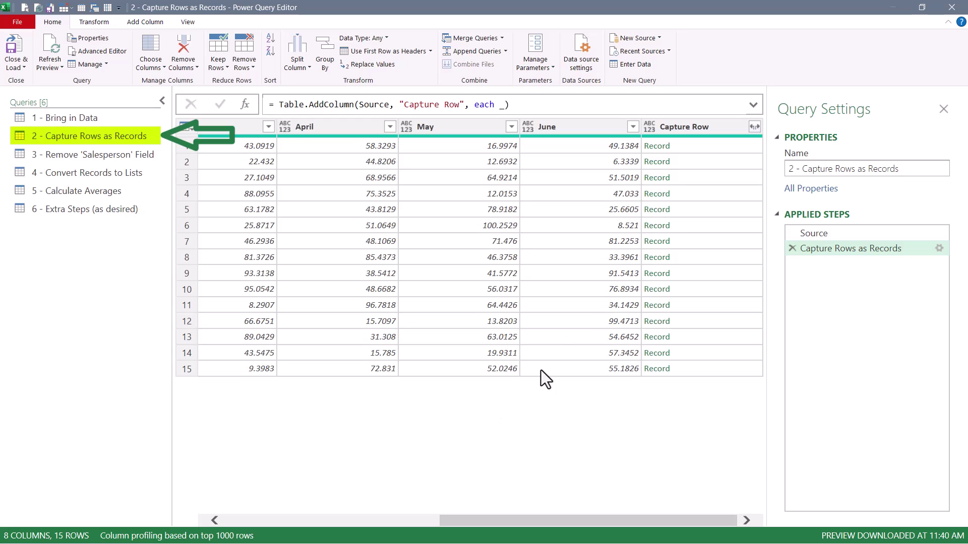
pyautogui.click(710, 177)
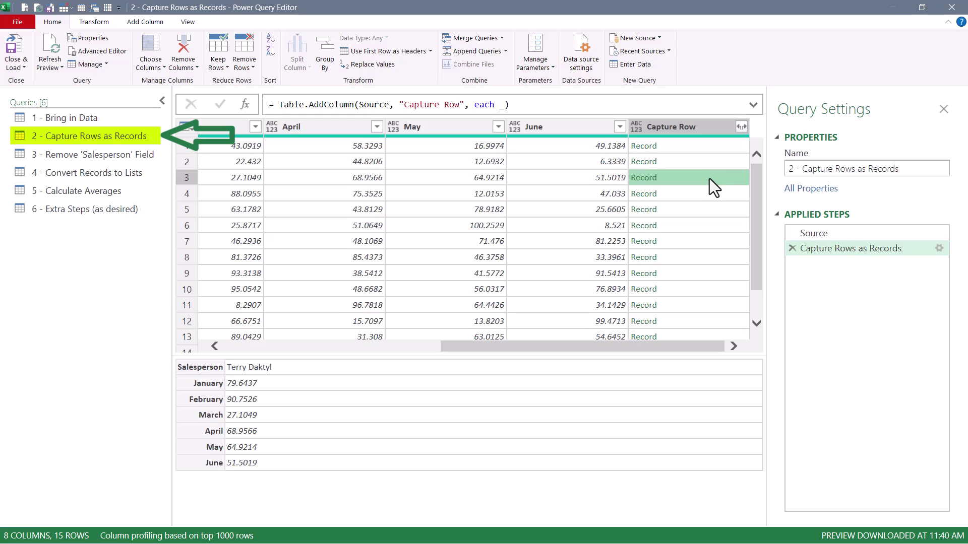
pyautogui.click(93, 155)
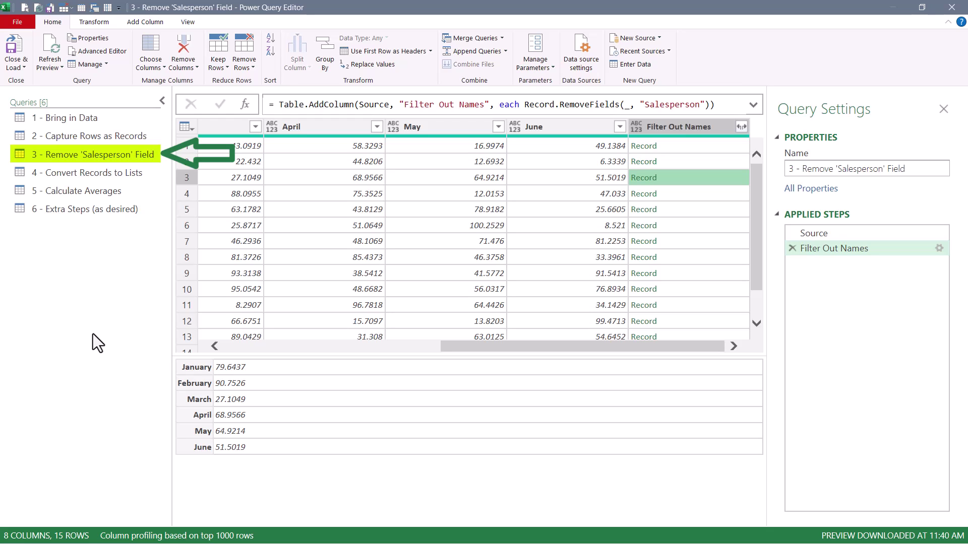
pyautogui.press('Down')
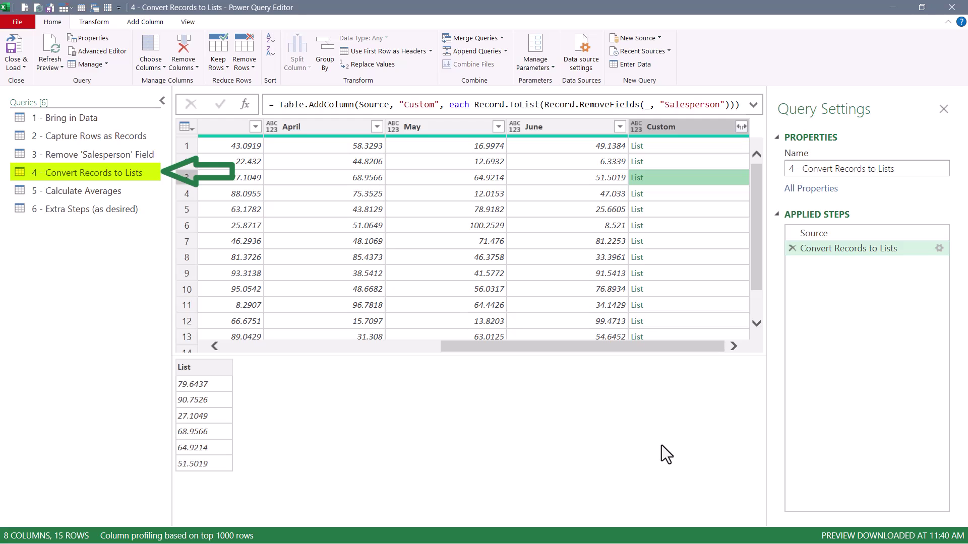
pyautogui.press('Down')
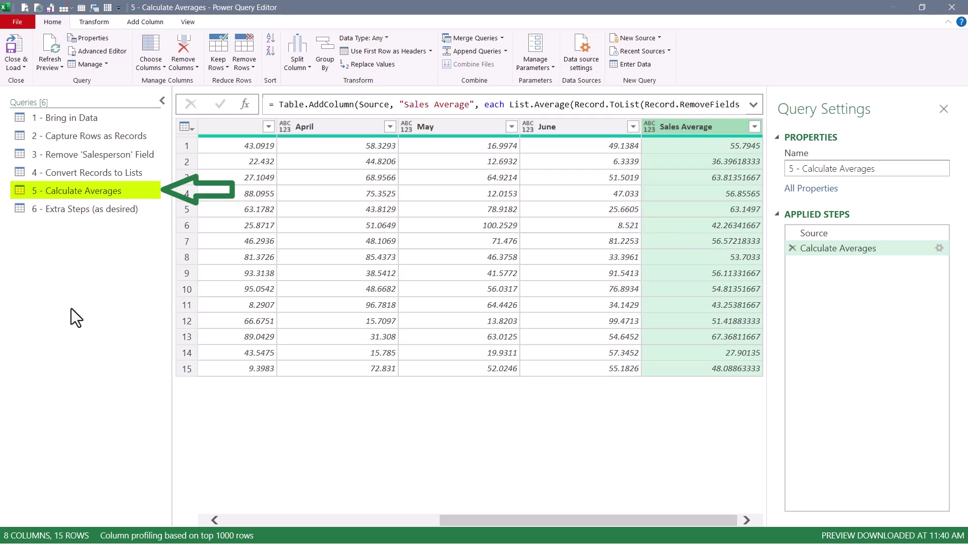
pyautogui.click(82, 210)
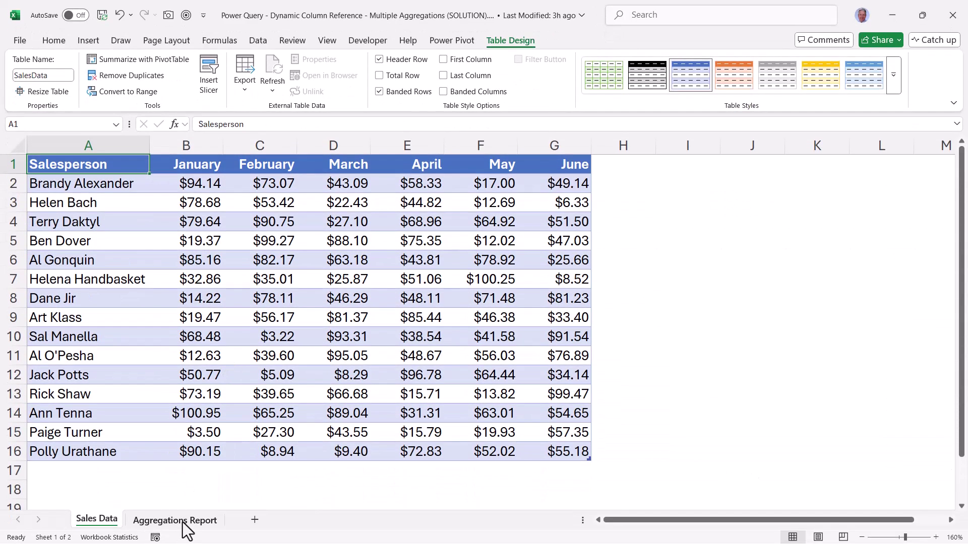
# - Look over the Aggregations Report sheet
pyautogui.click(175, 520)
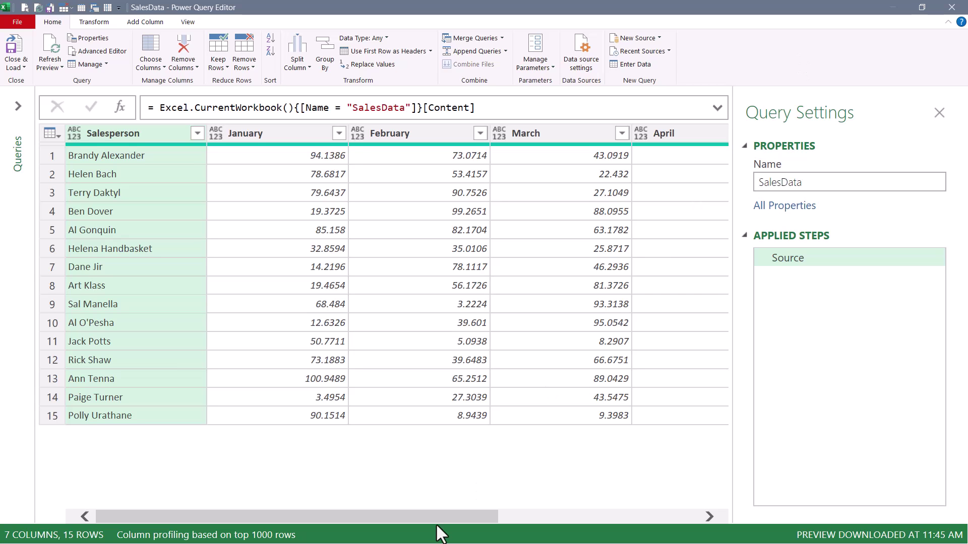
# - Start a SalesData custom column with formula Record.RemoveFields(_, "Salesperson")
pyautogui.moveTo(434, 513); pyautogui.dragTo(454, 519)
pyautogui.click(142, 22)
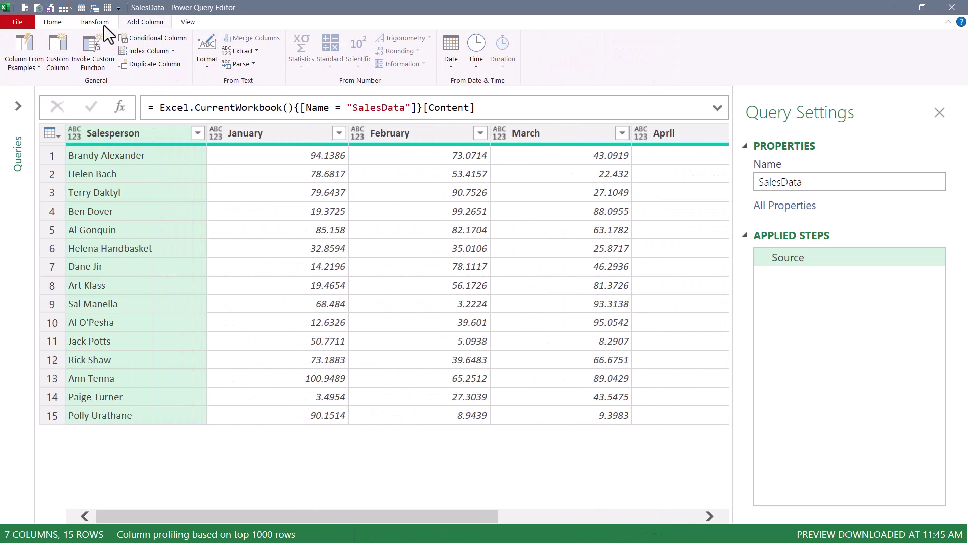
pyautogui.click(62, 53)
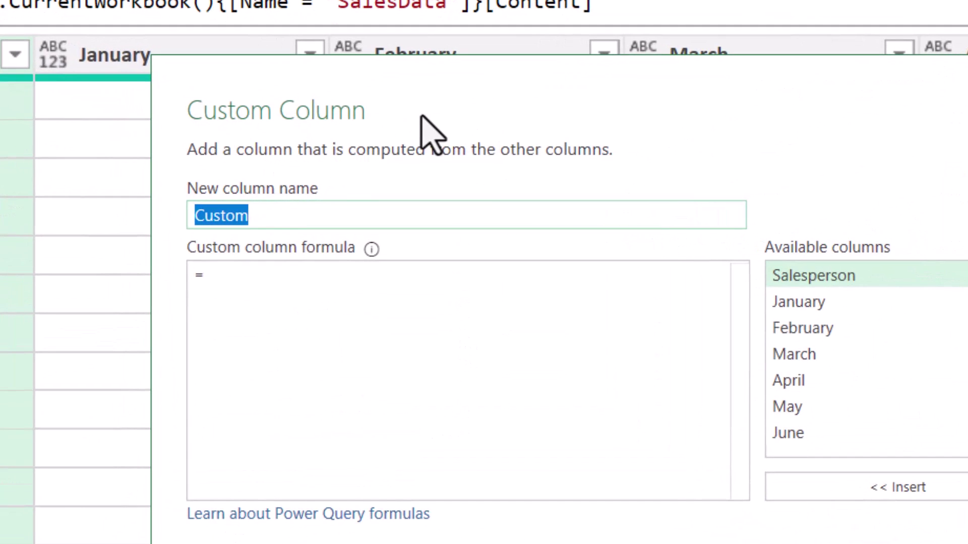
pyautogui.write('SalesData')
pyautogui.press('Tab')
pyautogui.write('_')
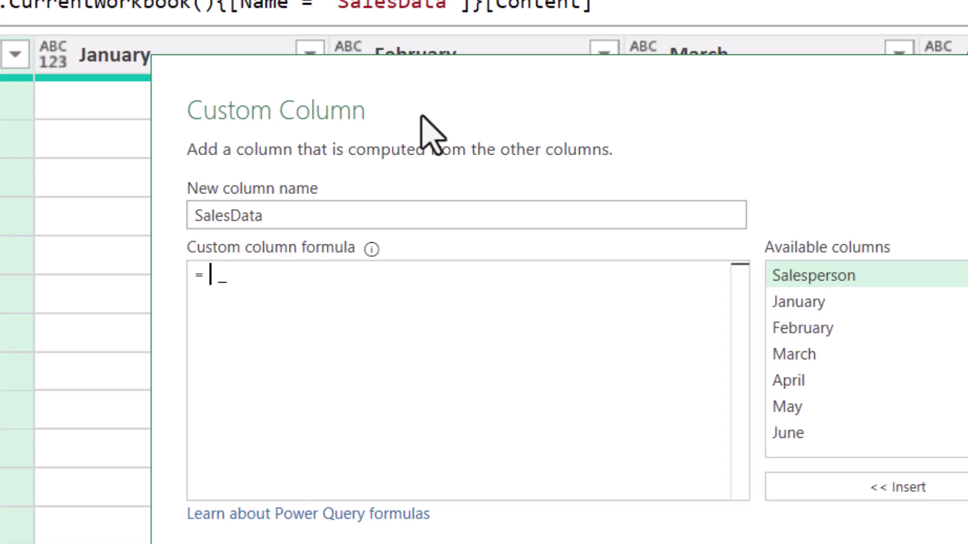
pyautogui.write('recod')
pyautogui.press('Down')
pyautogui.press('Down')
pyautogui.press('Down')
pyautogui.press('Down')
pyautogui.press('Down')
pyautogui.press('Down')
pyautogui.press('Down')
pyautogui.press('Down')
pyautogui.press('Down')
pyautogui.press('Down')
pyautogui.press('Down')
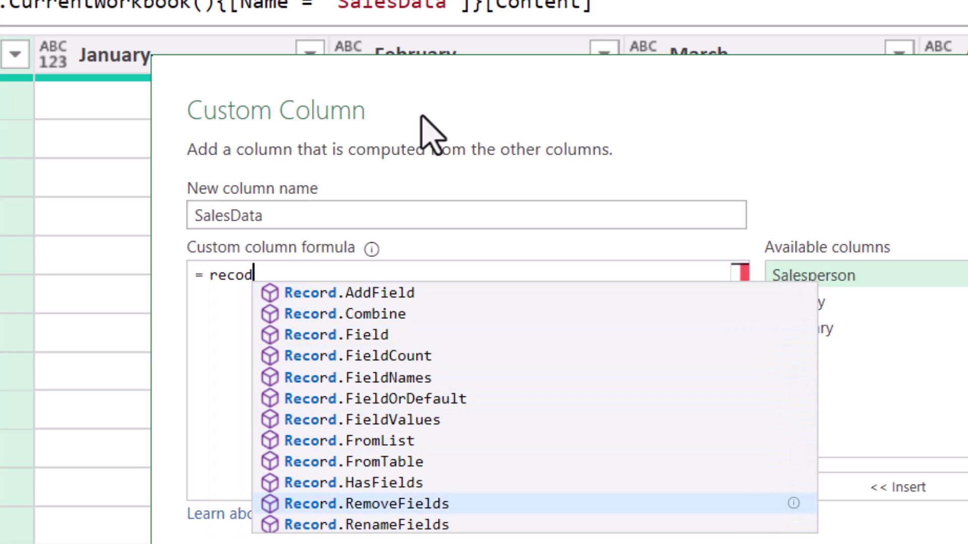
pyautogui.press('Up')
pyautogui.press('Tab')
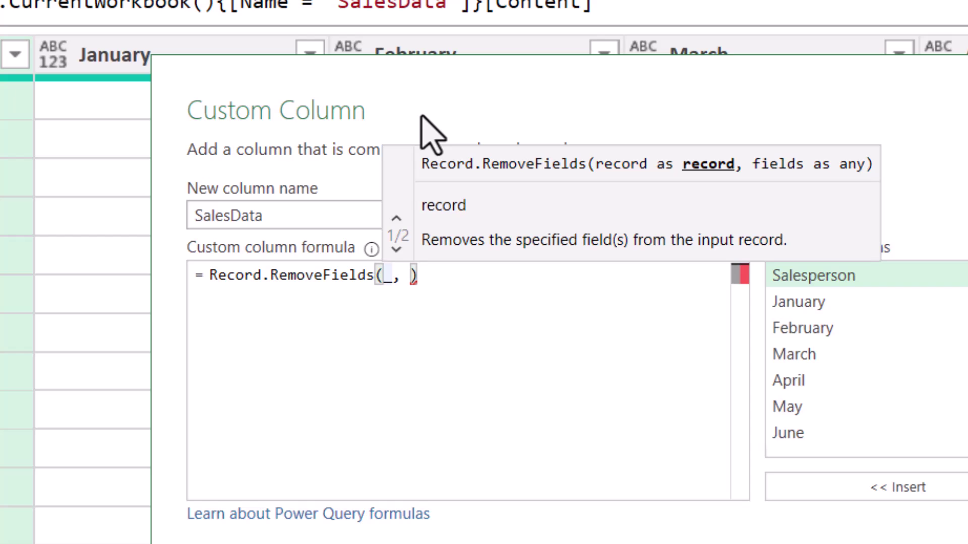
pyautogui.press('Right')
pyautogui.press('Right')
pyautogui.press('Right')
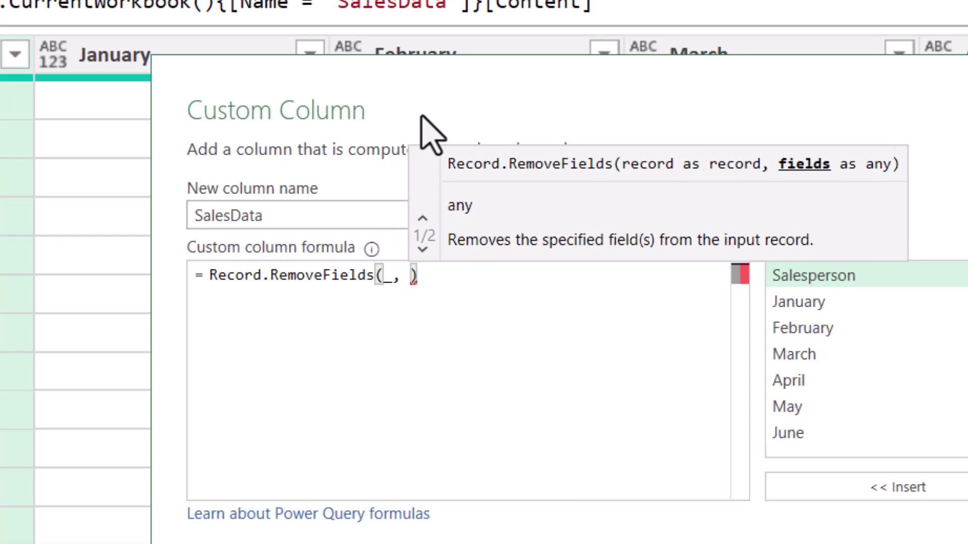
pyautogui.write('"Sales"')
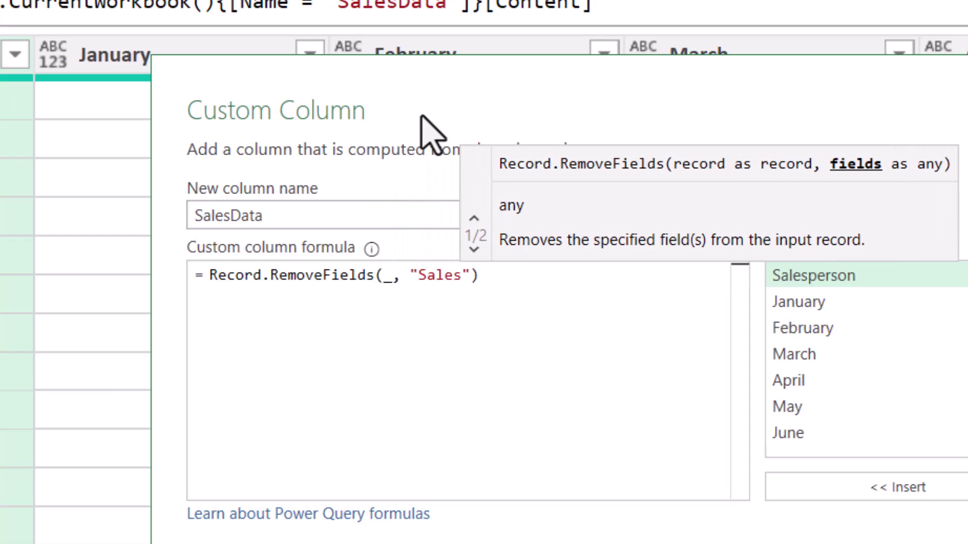
pyautogui.write('person')
# - Wrap the formula in Record.ToList and add the SalesData column
pyautogui.press('Home')
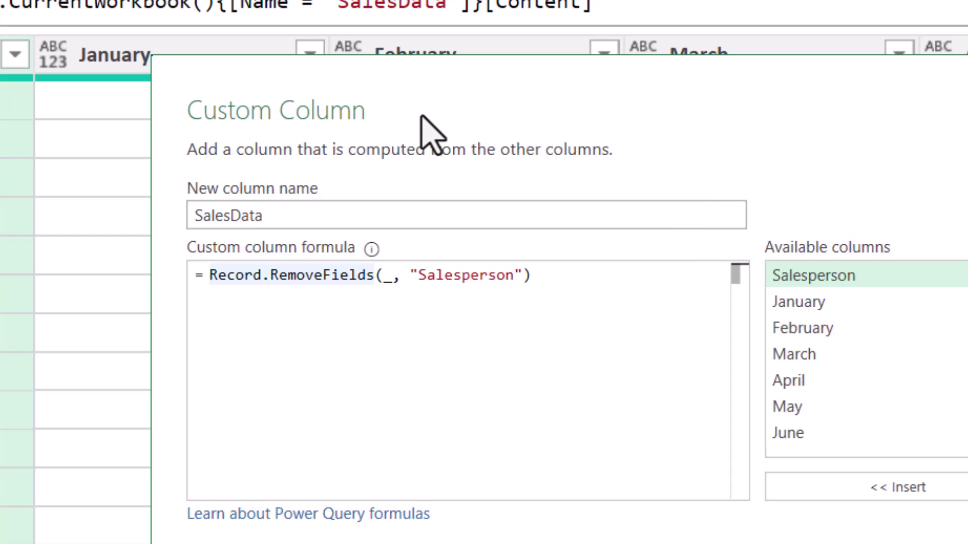
pyautogui.write('reco')
pyautogui.press('Down')
pyautogui.press('Down')
pyautogui.press('Down')
pyautogui.press('Down')
pyautogui.press('Tab')
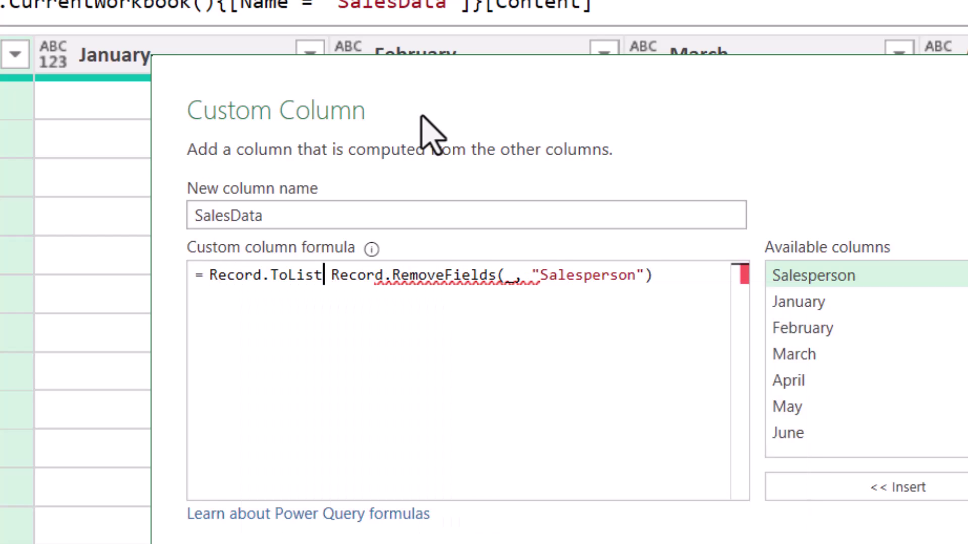
pyautogui.press('Delete')
pyautogui.write('(')
pyautogui.press('End')
pyautogui.write(')')
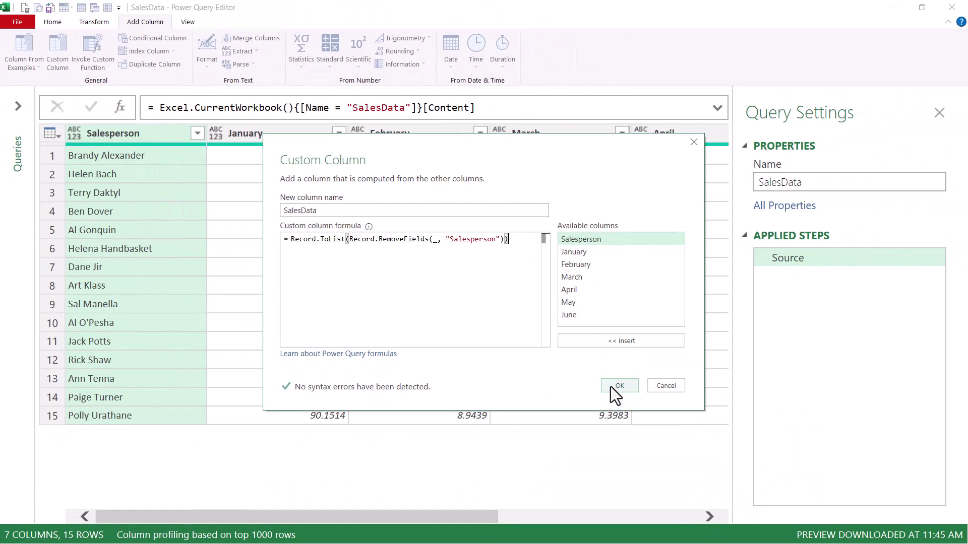
pyautogui.click(619, 386)
# - Keep only the Salesperson and SalesData columns via Remove Other Columns
pyautogui.click(646, 194)
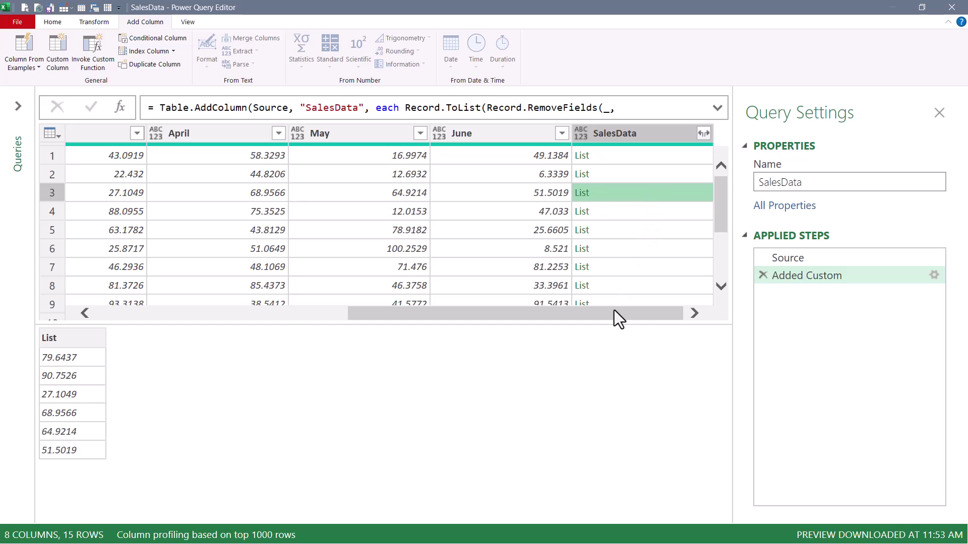
pyautogui.moveTo(614, 311); pyautogui.dragTo(346, 330)
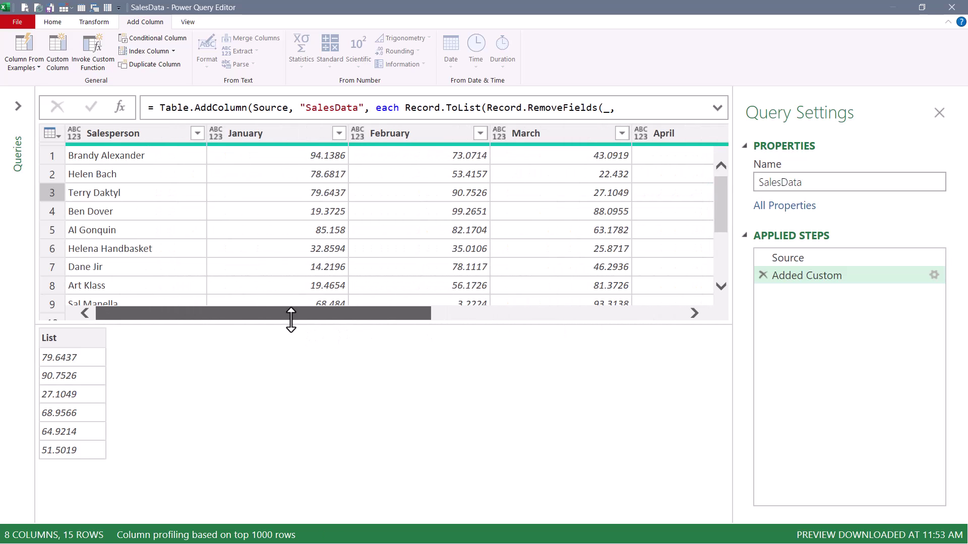
pyautogui.click(129, 134)
pyautogui.hscroll(5, 221, 394)
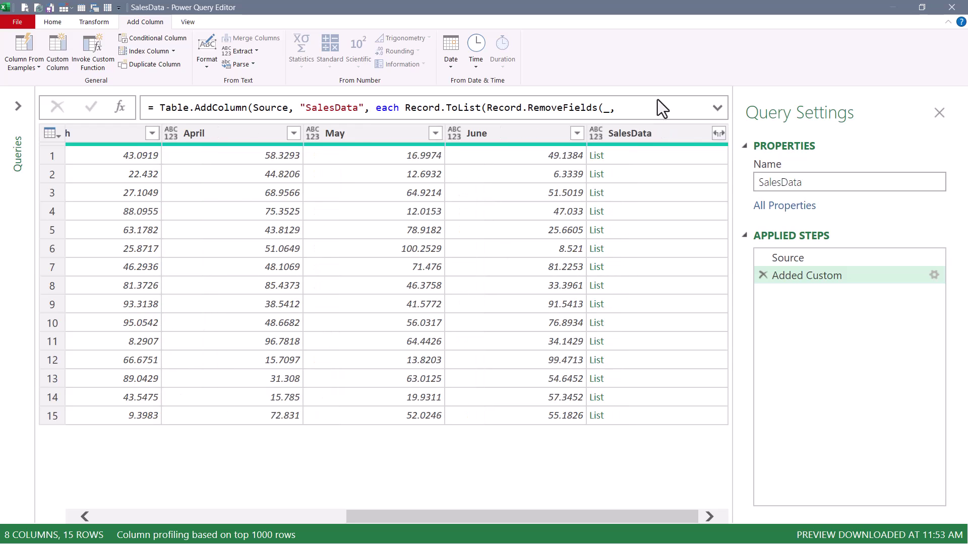
pyautogui.click(656, 136)
pyautogui.rightClick(655, 137)
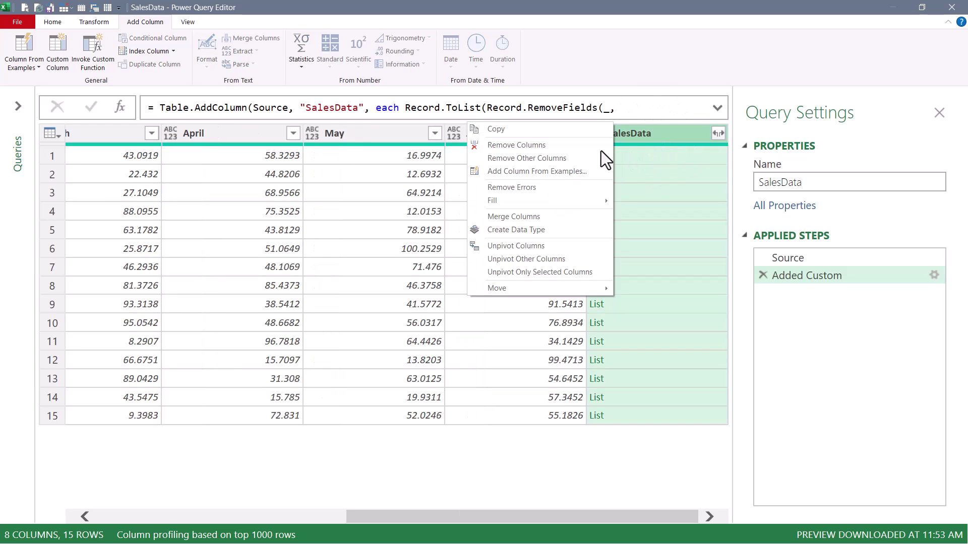
pyautogui.click(563, 159)
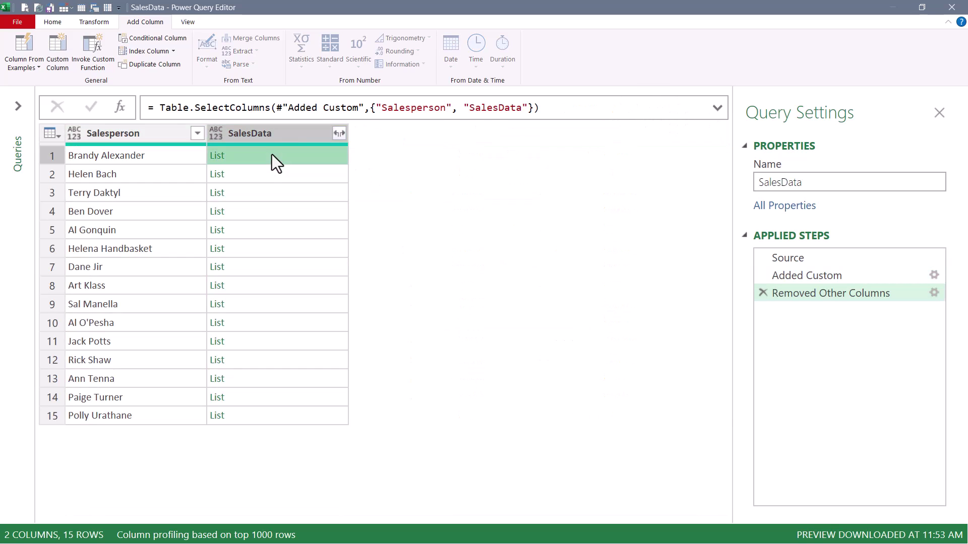
# - Preview the sales lists in rows 1 through 4 of SalesData
pyautogui.click(271, 158)
pyautogui.click(271, 174)
pyautogui.click(268, 192)
pyautogui.click(271, 211)
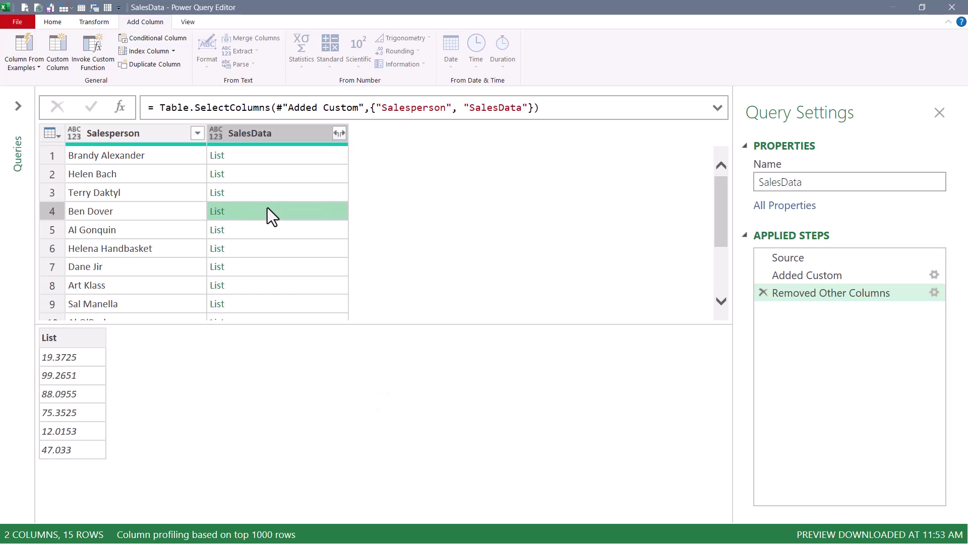
# - Add a Total Sales custom column defined as List.Sum([SalesData])
pyautogui.click(268, 156)
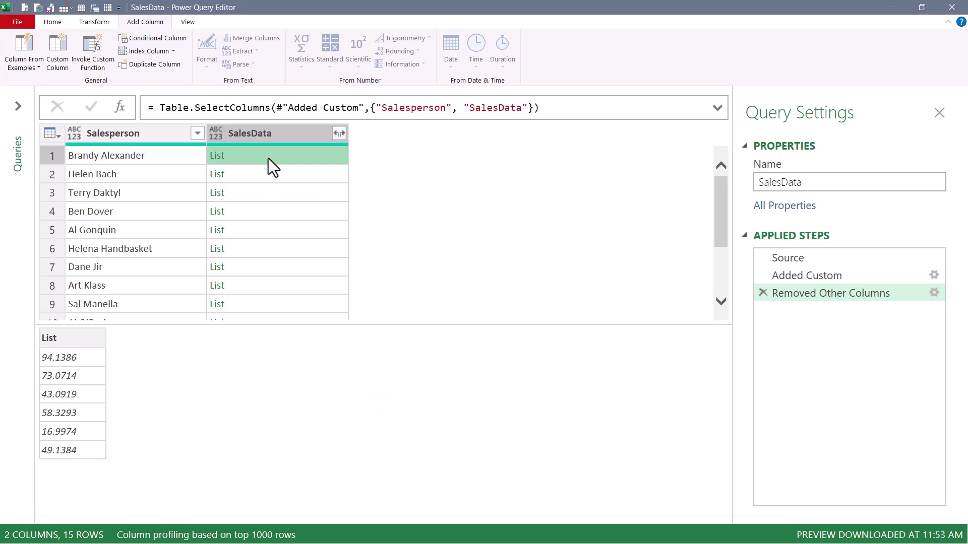
pyautogui.click(250, 133)
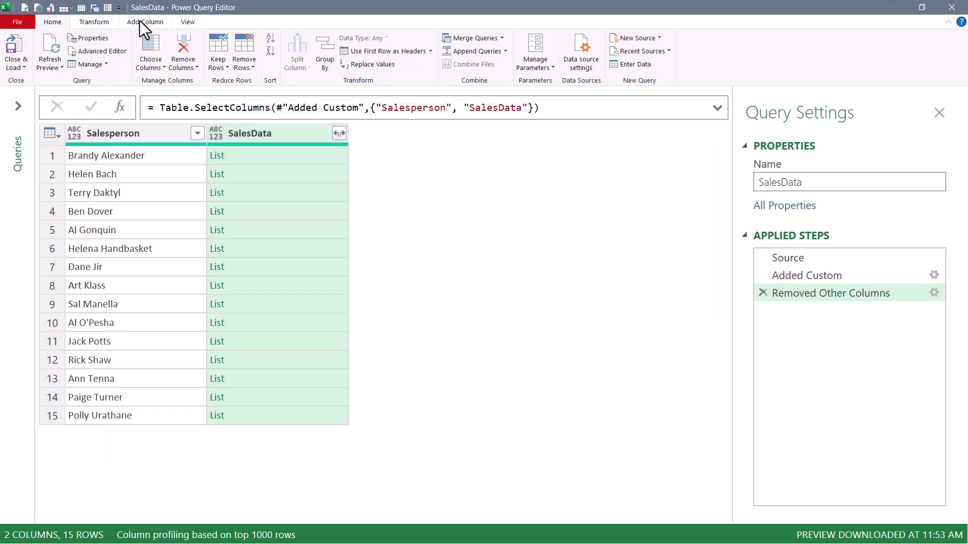
pyautogui.click(140, 21)
pyautogui.click(58, 52)
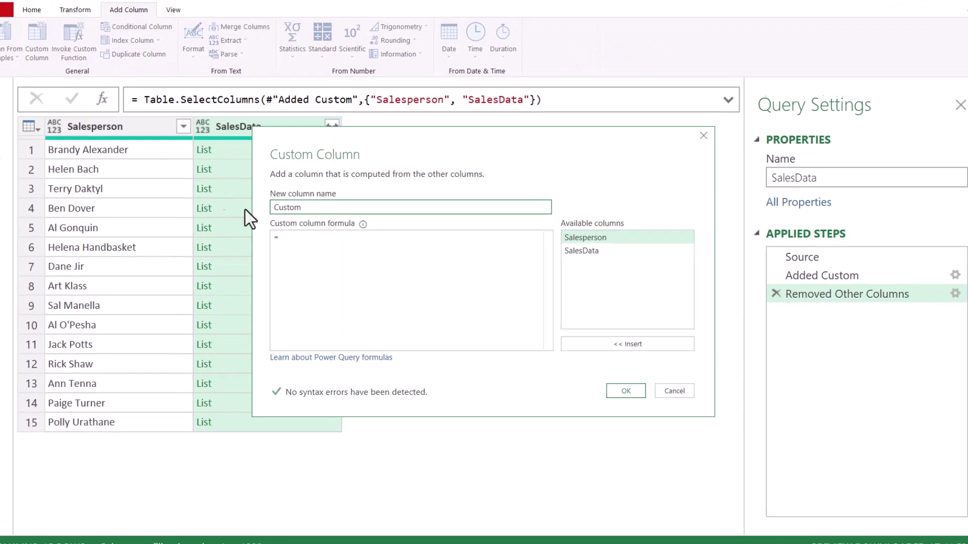
pyautogui.write('Total Sales')
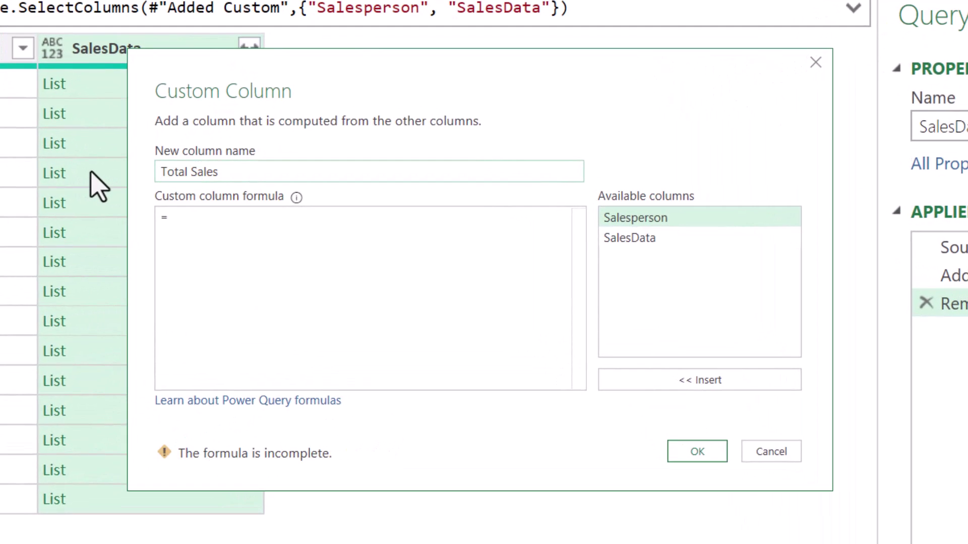
pyautogui.press('Tab')
pyautogui.write('listsum')
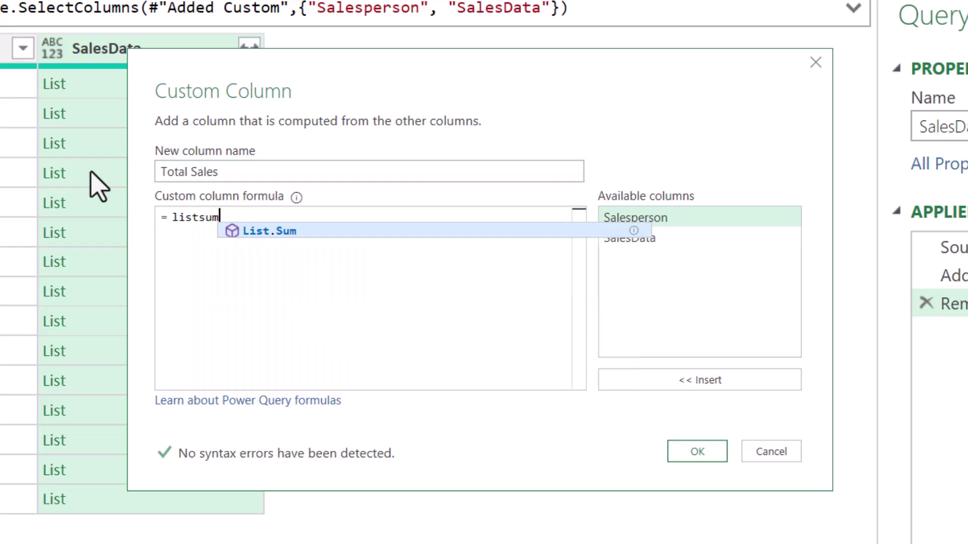
pyautogui.press('Tab')
pyautogui.write('(')
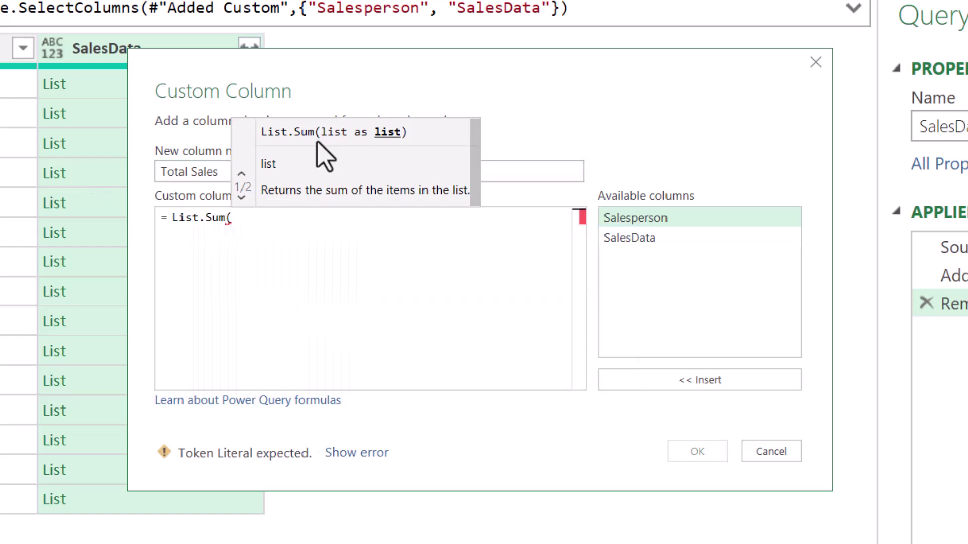
pyautogui.doubleClick(670, 238)
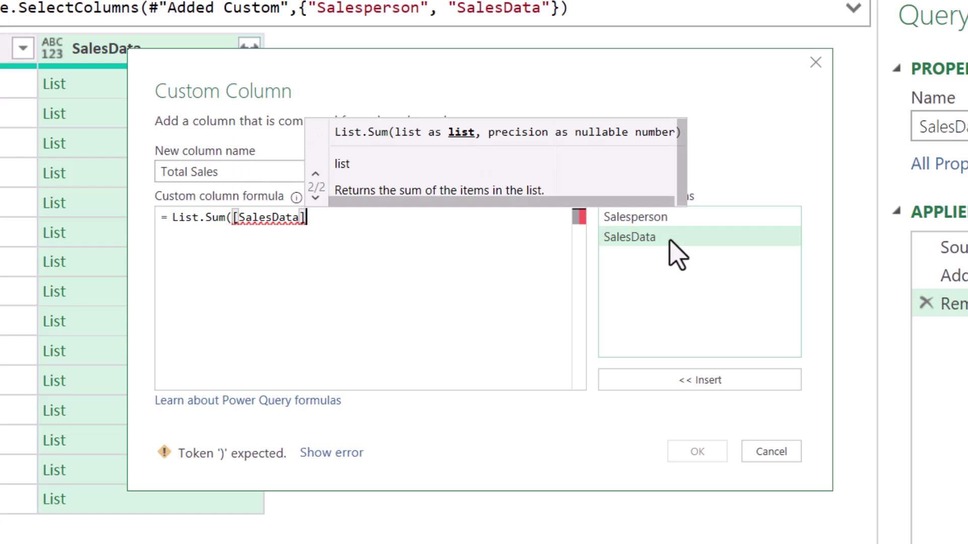
pyautogui.write(')')
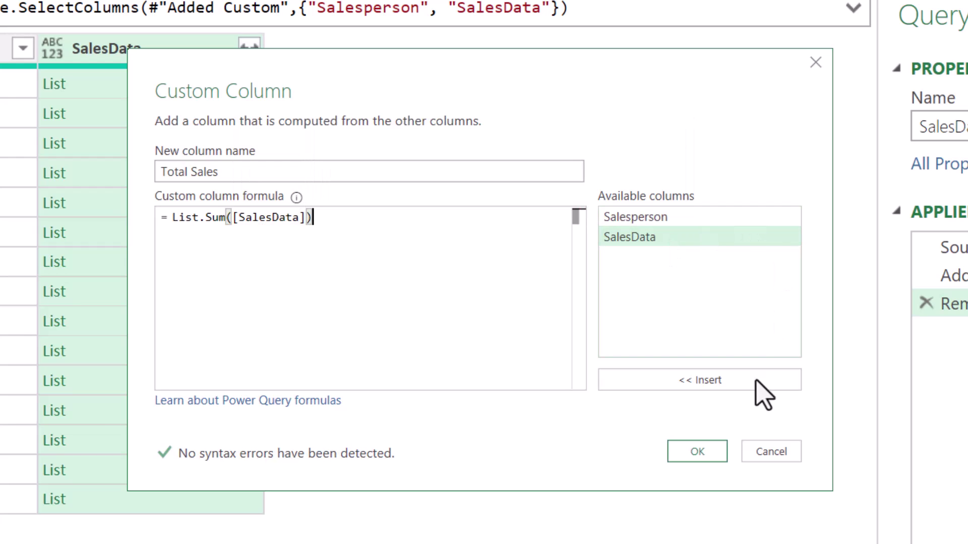
pyautogui.click(703, 454)
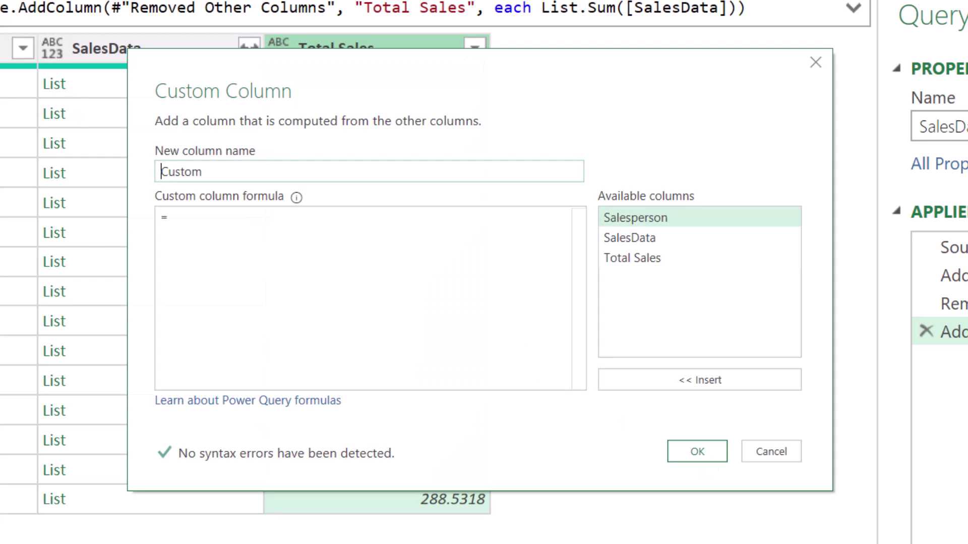
# - Define an Average Sales custom column as List.Average([SalesData])
pyautogui.press('BackSpace')
pyautogui.write('Average Sales')
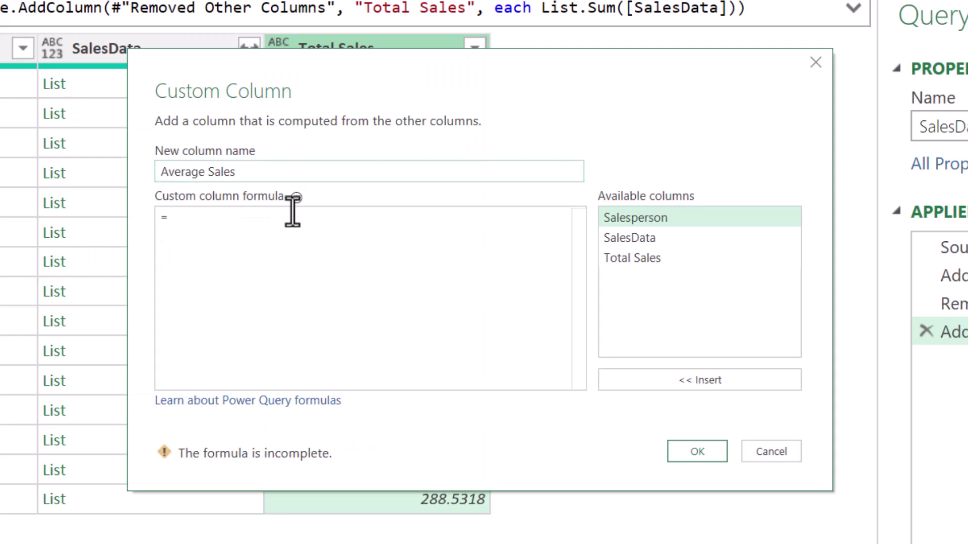
pyautogui.click(293, 211)
pyautogui.write('listav')
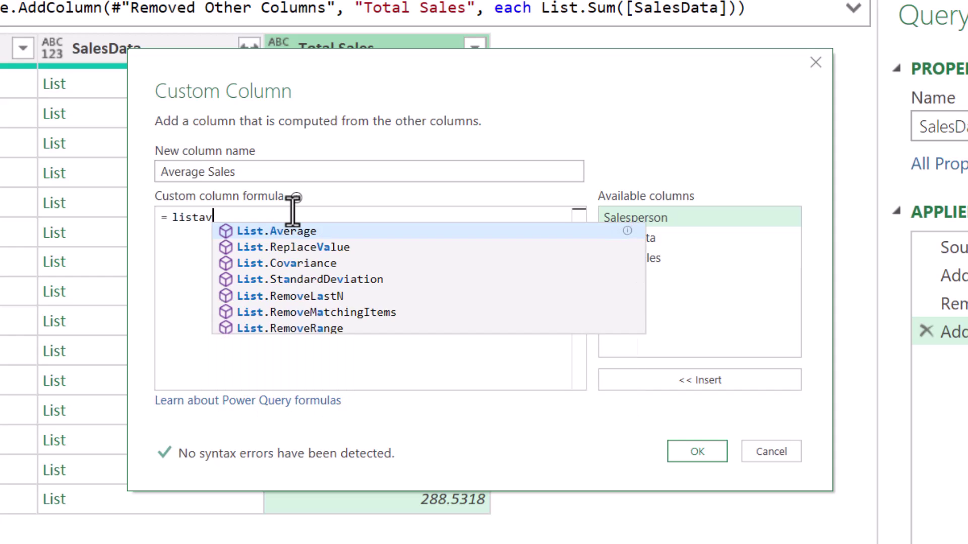
pyautogui.press('Tab')
pyautogui.write('(')
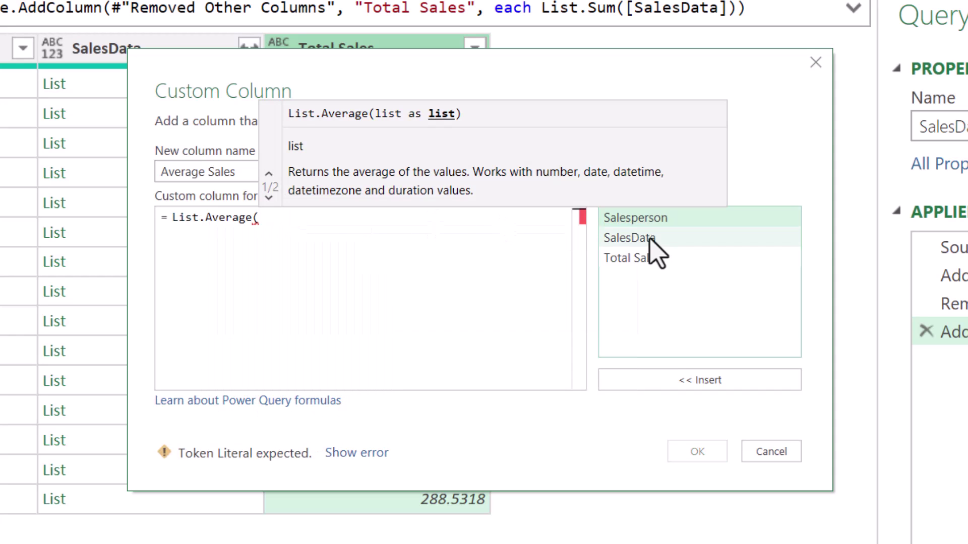
pyautogui.doubleClick(651, 242)
pyautogui.write(')')
pyautogui.press('Return')
# - Add the Average Sales column, then a Best Sale column as List.Max([SalesData])
pyautogui.click(703, 455)
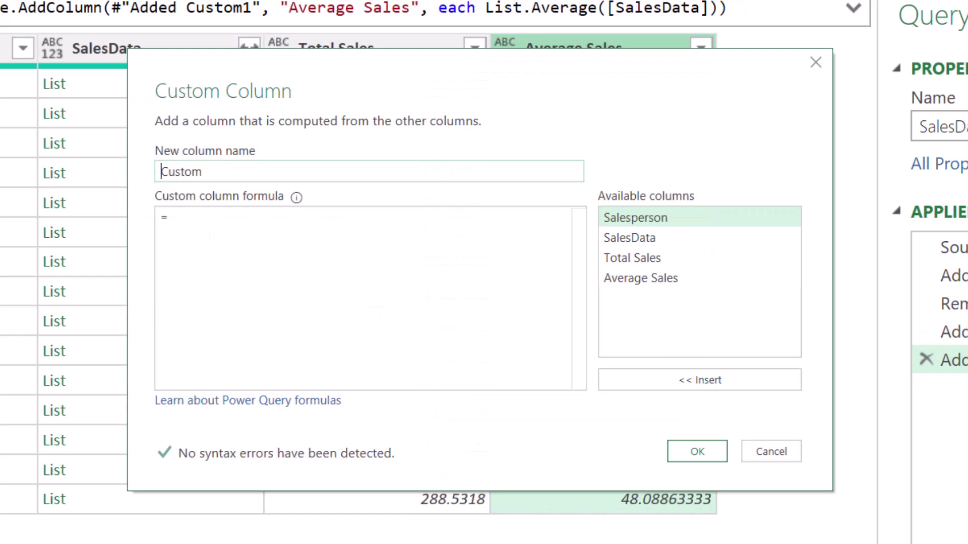
pyautogui.write('Best Sale')
pyautogui.press('Tab')
pyautogui.write('listma')
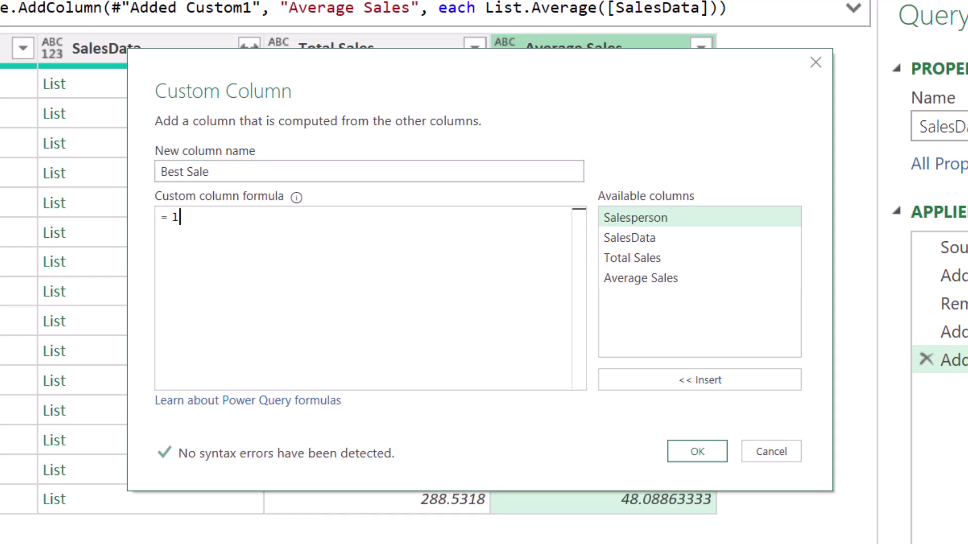
pyautogui.press('Down')
pyautogui.press('Down')
pyautogui.press('Tab')
pyautogui.write('(')
pyautogui.doubleClick(678, 238)
pyautogui.write(')')
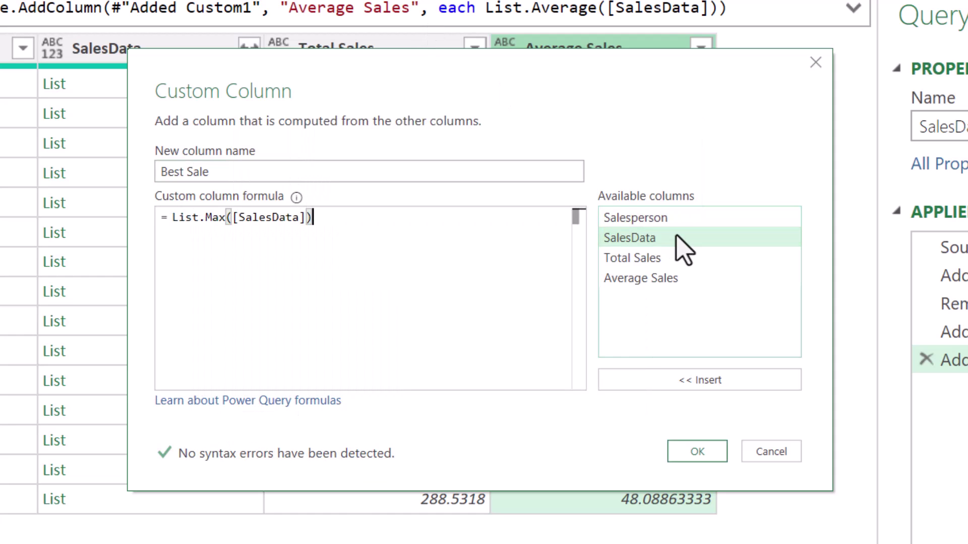
pyautogui.click(700, 454)
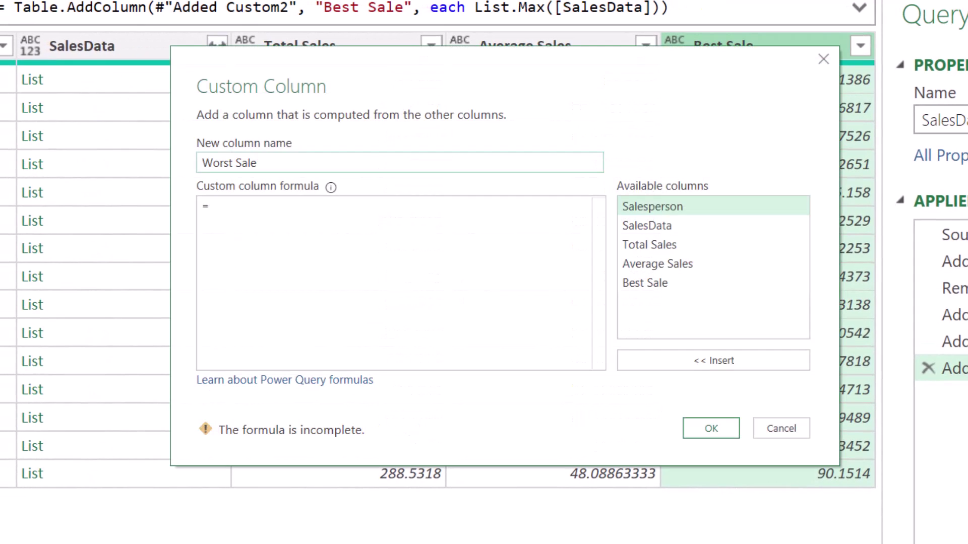
# - Add a Worst Sale column defined as List.Min([SalesData])
pyautogui.click(210, 206)
pyautogui.write('lis')
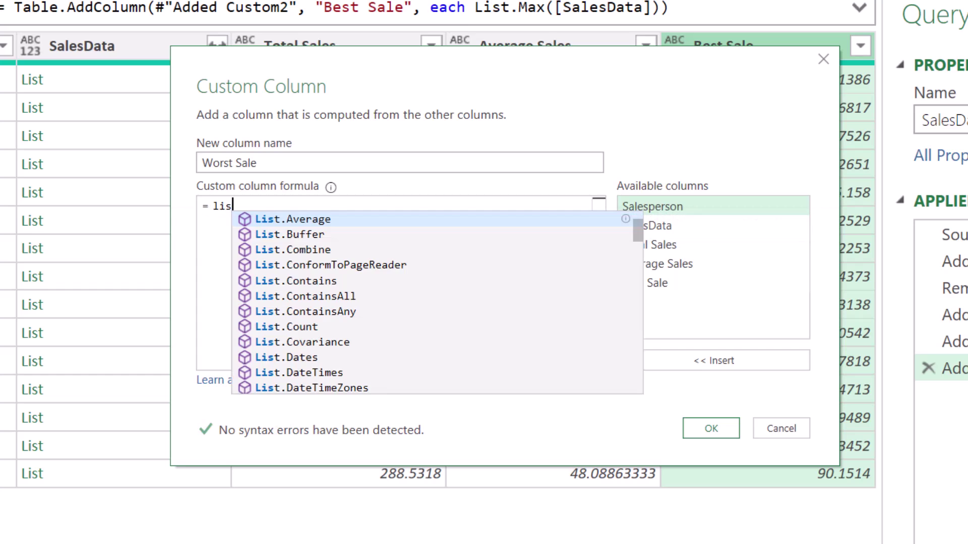
pyautogui.write('min(')
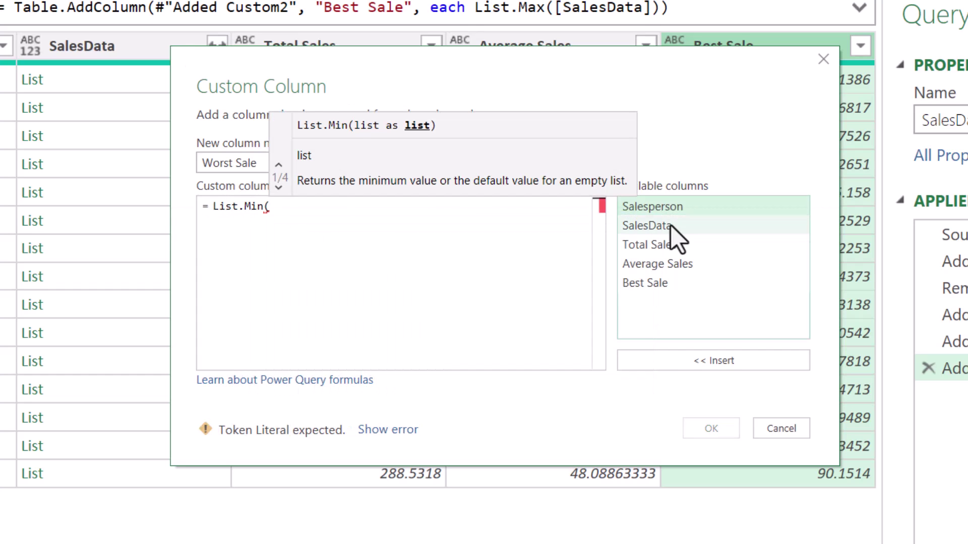
pyautogui.doubleClick(671, 225)
pyautogui.write(')')
pyautogui.click(716, 430)
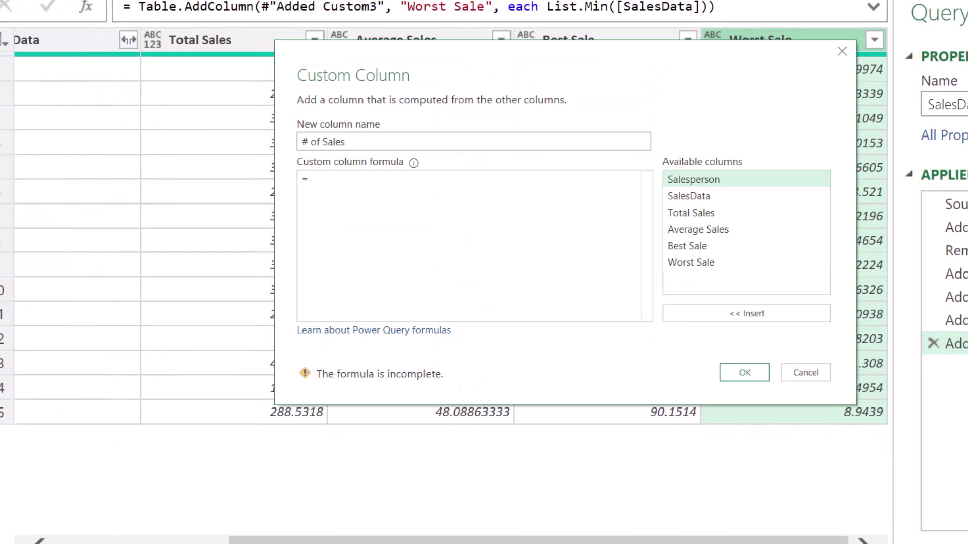
# - Add a # of Sales column defined as List.Count([SalesData])
pyautogui.write('liscou')
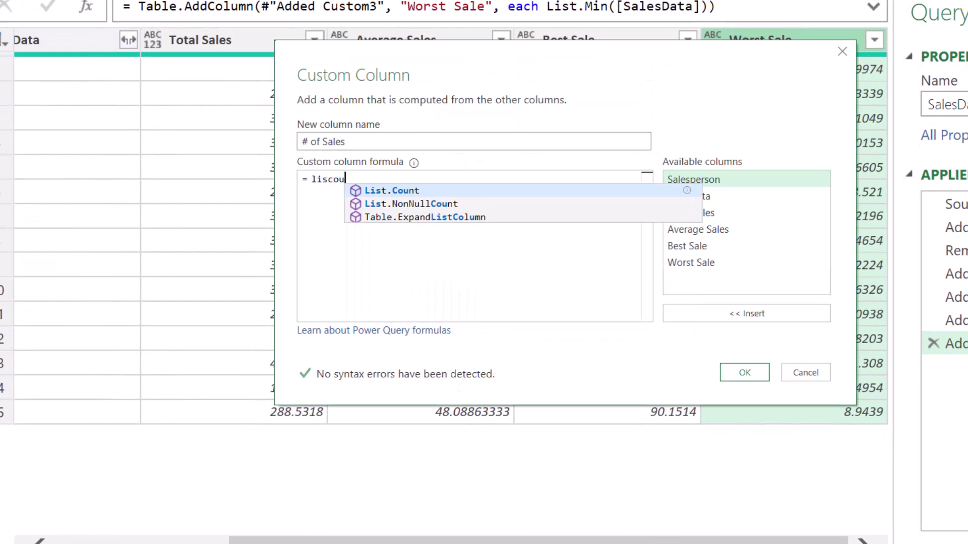
pyautogui.press('Tab')
pyautogui.write('(')
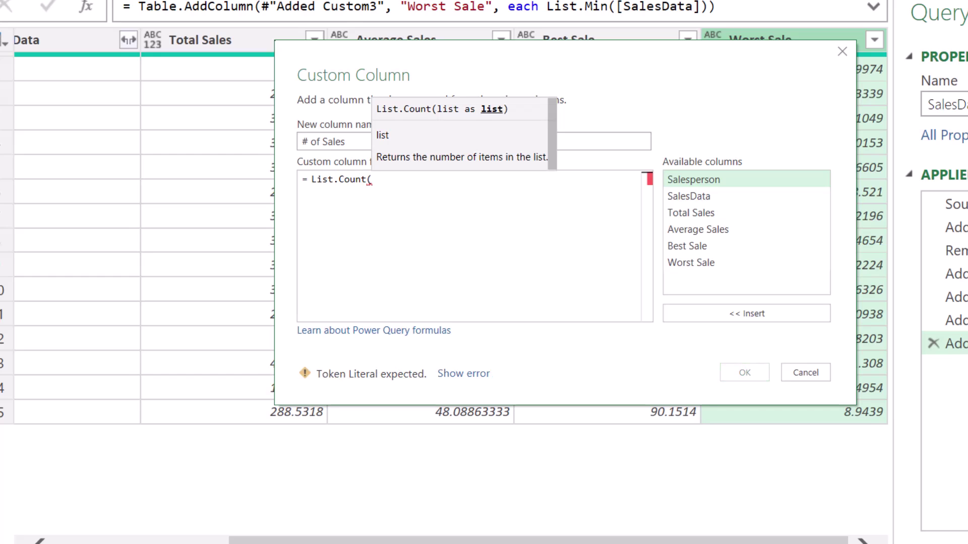
pyautogui.doubleClick(724, 197)
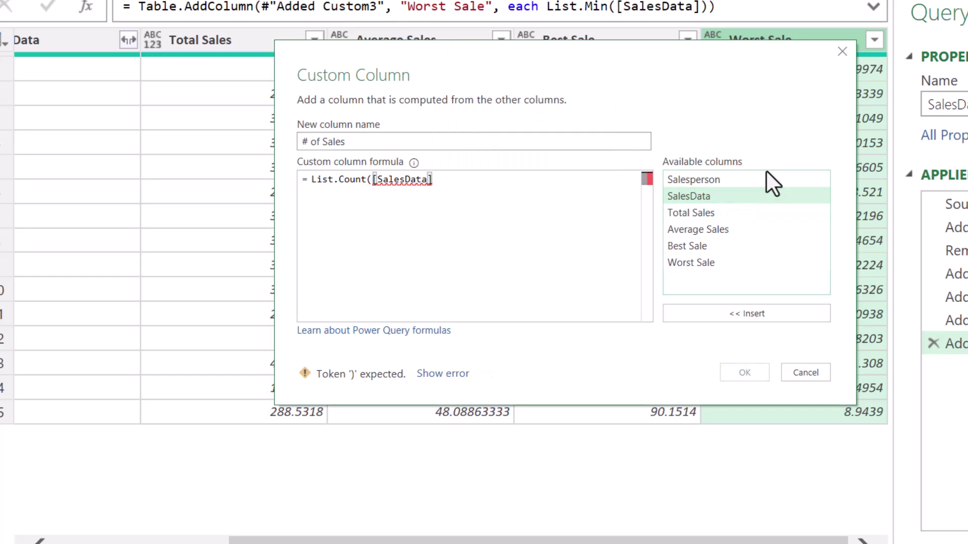
pyautogui.write(')')
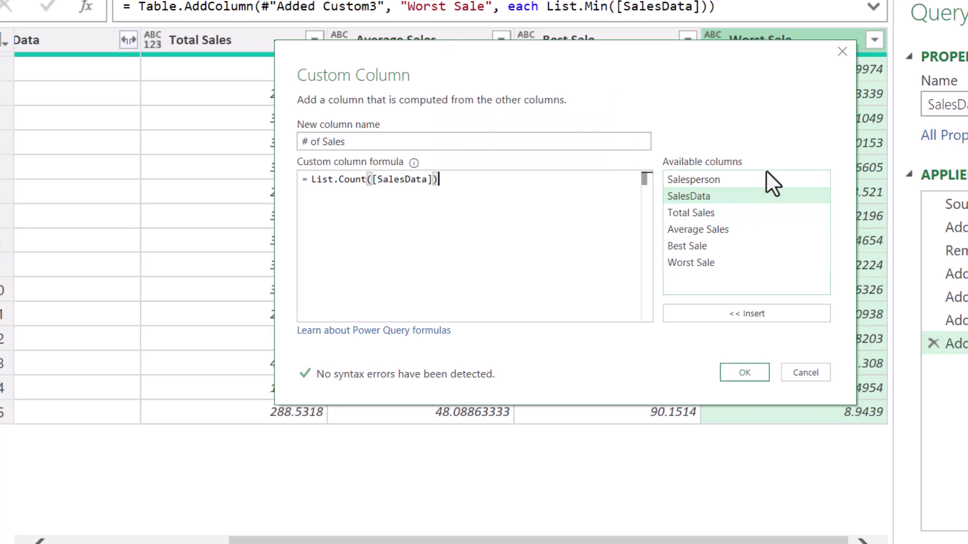
pyautogui.click(756, 371)
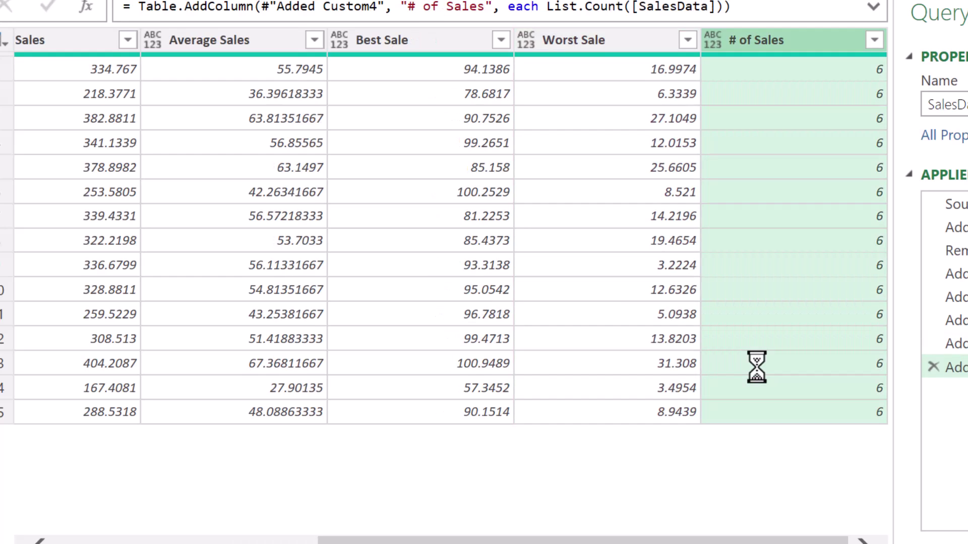
# - Delete the SalesData column and set Total Sales through Worst Sale to Currency
pyautogui.moveTo(584, 540); pyautogui.dragTo(321, 540)
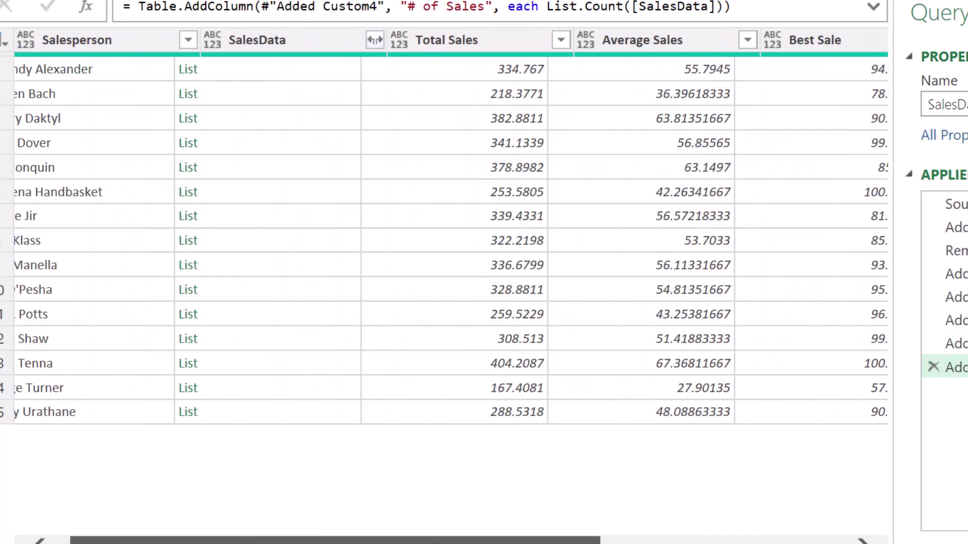
pyautogui.click(292, 39)
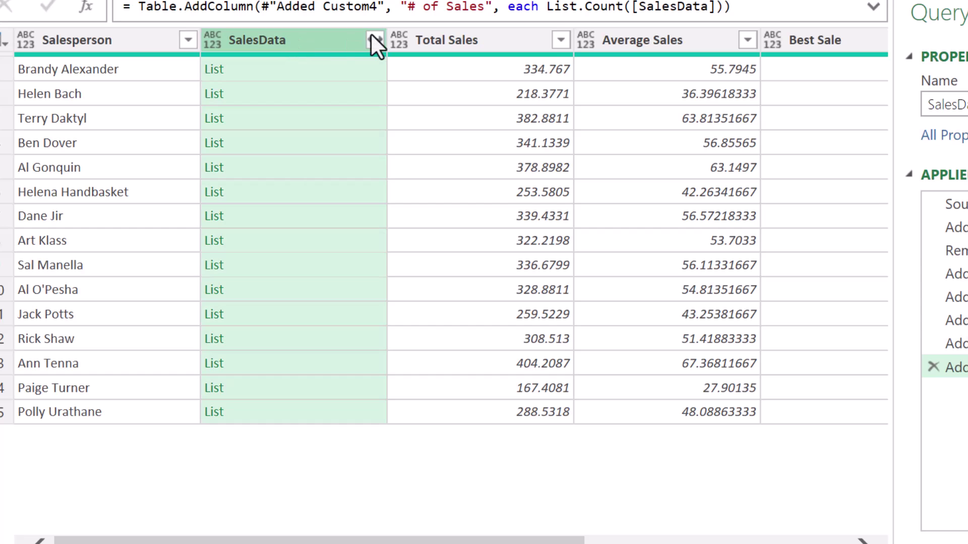
pyautogui.press('Delete')
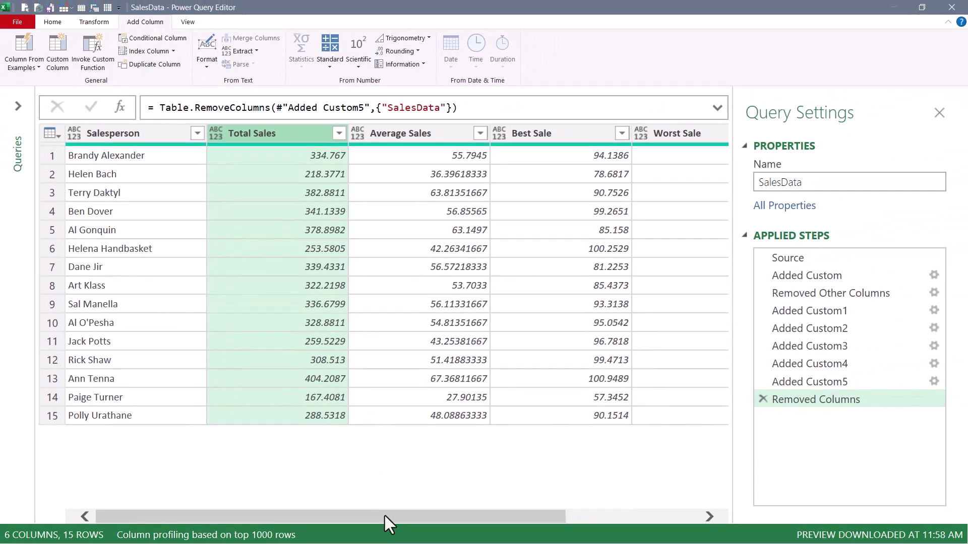
pyautogui.moveTo(384, 517); pyautogui.dragTo(546, 517)
pyautogui.keyDown('shift'); pyautogui.click(504, 133); pyautogui.keyUp('shift')
pyautogui.rightClick(342, 130)
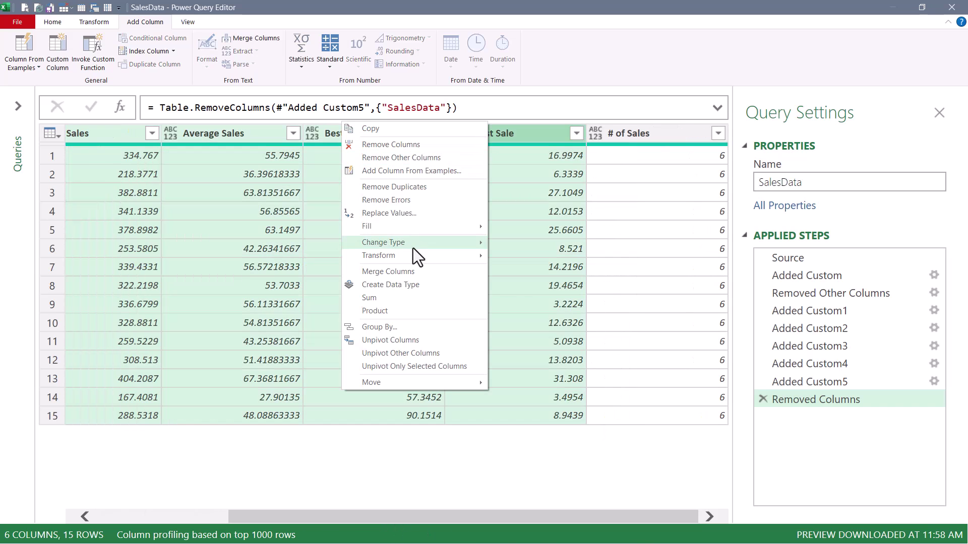
pyautogui.moveTo(413, 245)
pyautogui.click(507, 255)
# - Round Total Sales through Worst Sale to 2 decimals and Close & Load to Excel
pyautogui.click(592, 155)
pyautogui.moveTo(497, 516); pyautogui.dragTo(527, 517)
pyautogui.click(51, 134)
pyautogui.press('Escape')
pyautogui.click(281, 144)
pyautogui.keyDown('shift'); pyautogui.click(485, 130); pyautogui.keyUp('shift')
pyautogui.scroll(1, 603, 69)
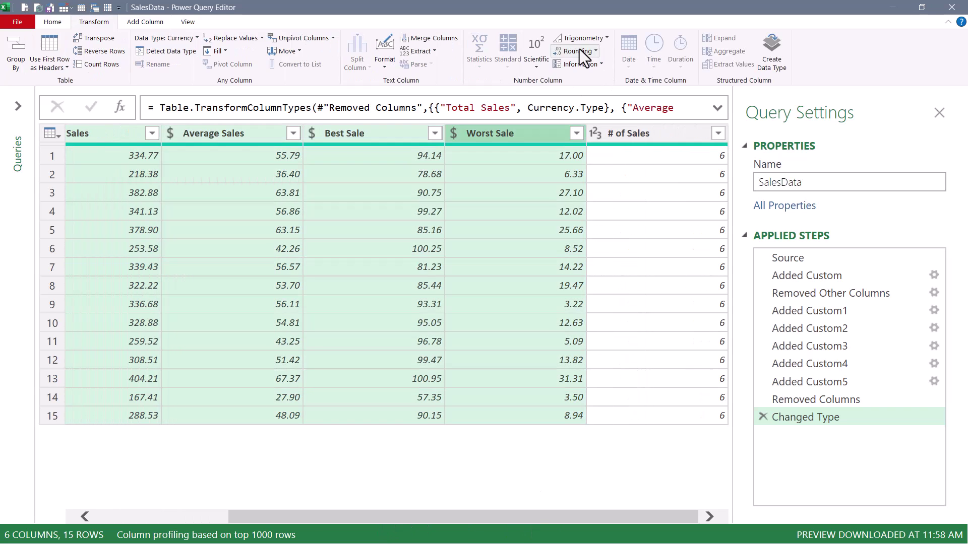
pyautogui.click(579, 51)
pyautogui.click(579, 94)
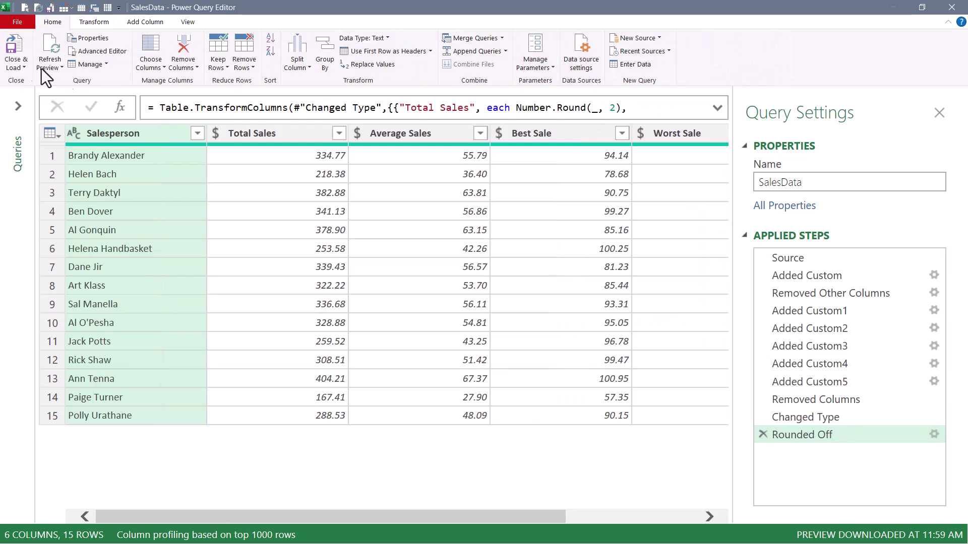
pyautogui.click(13, 48)
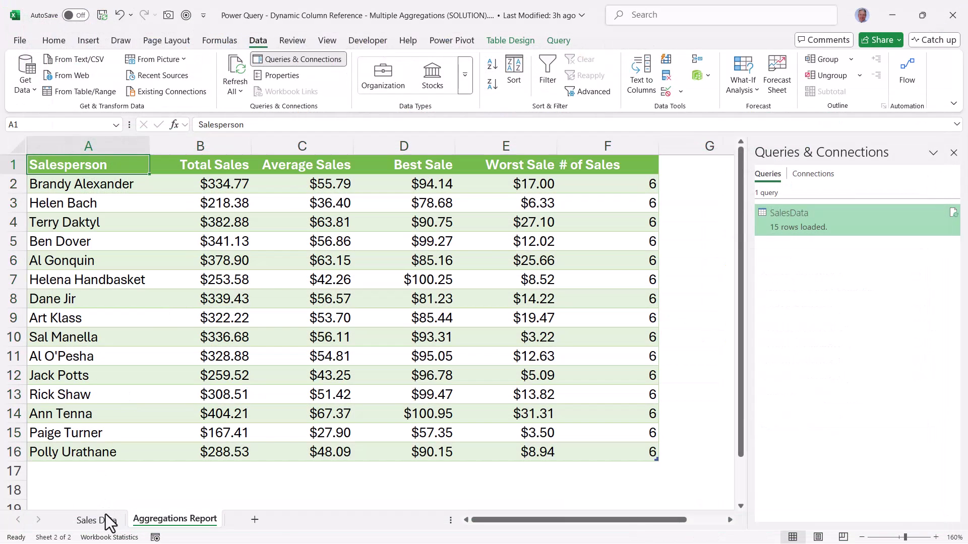
# - Paste the July–December sales into Sales Data and refresh the Aggregations Report table
pyautogui.click(101, 522)
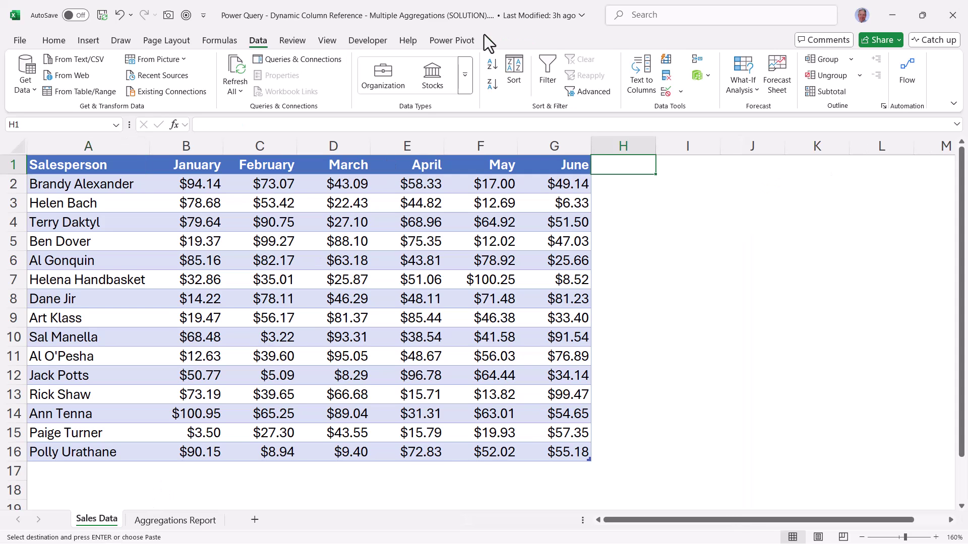
pyautogui.hotkey('ctrl', 'v')
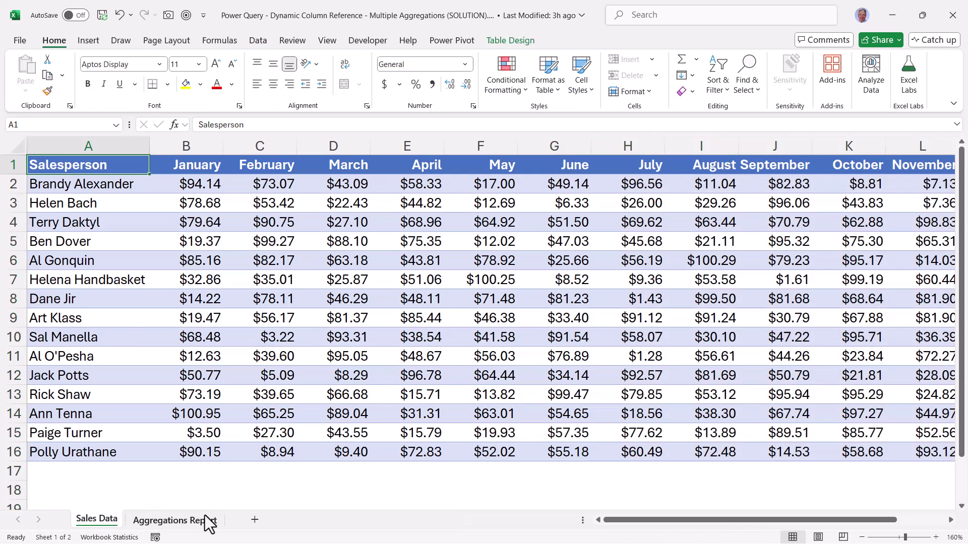
pyautogui.click(206, 522)
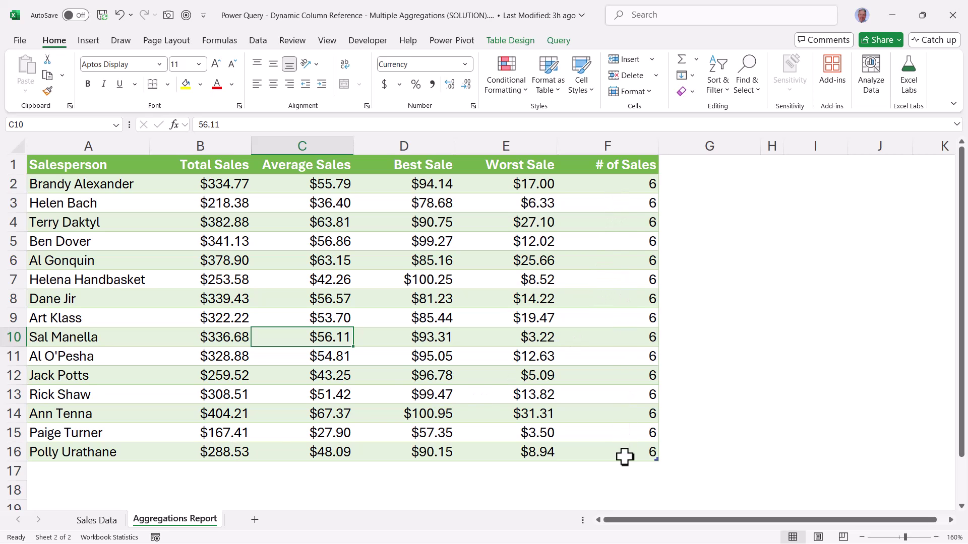
pyautogui.rightClick(492, 261)
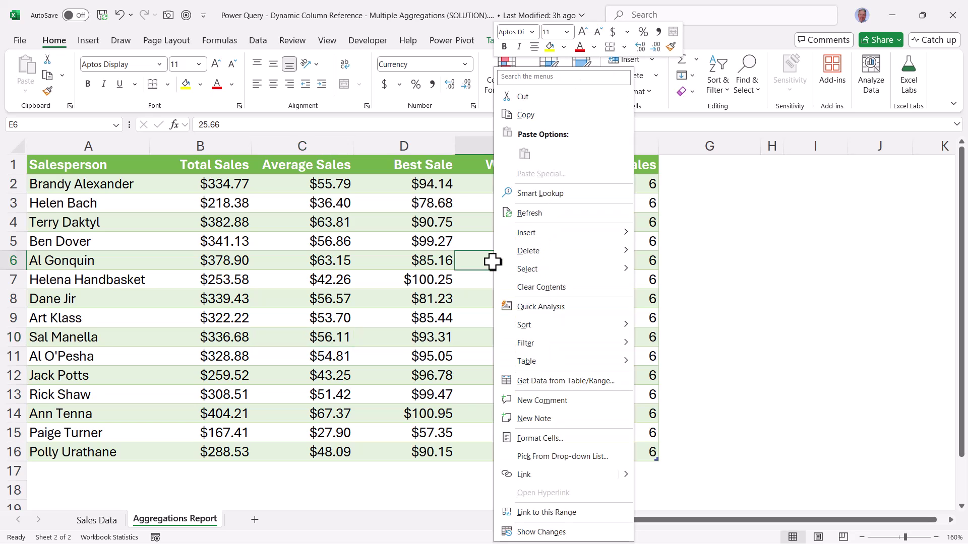
pyautogui.click(517, 213)
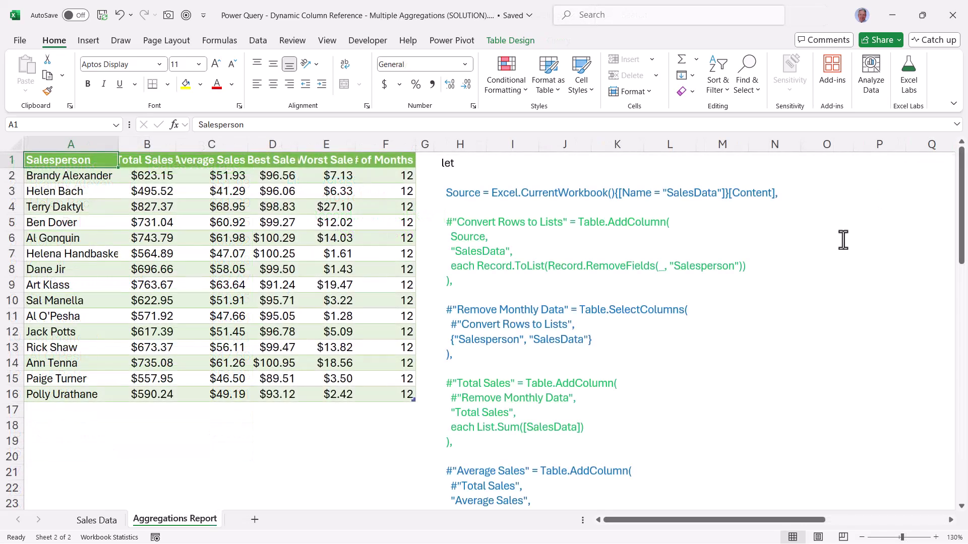
# - Scroll down the Aggregations Report M code to the Round to 100s Place step
pyautogui.scroll(-4, 843, 240)
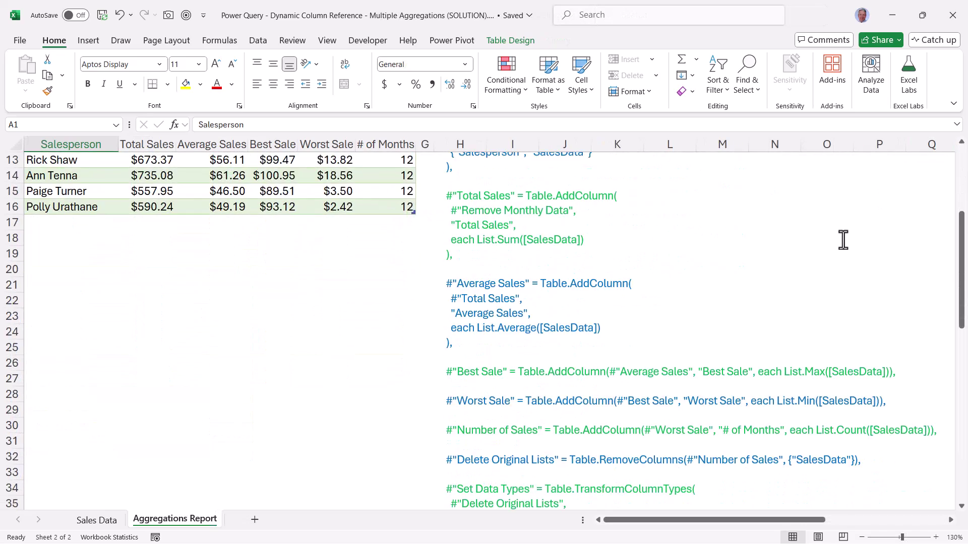
pyautogui.scroll(-7, 843, 240)
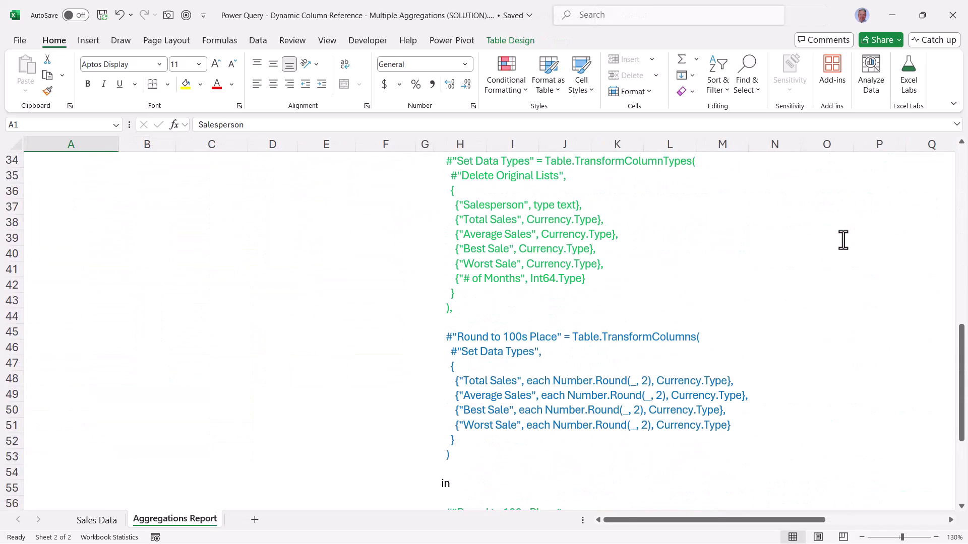